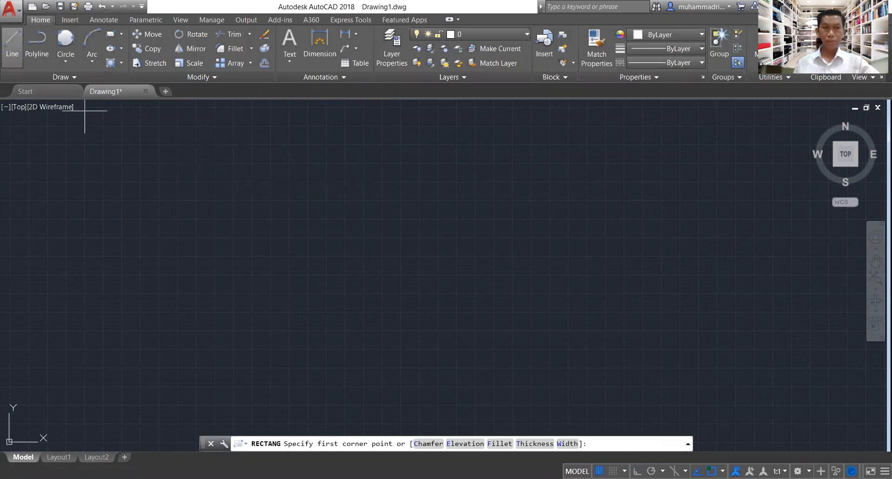
Step: Draw a wide horizontal rectangle about 15 units high in the middle of the drawing area
left_click(261, 197)
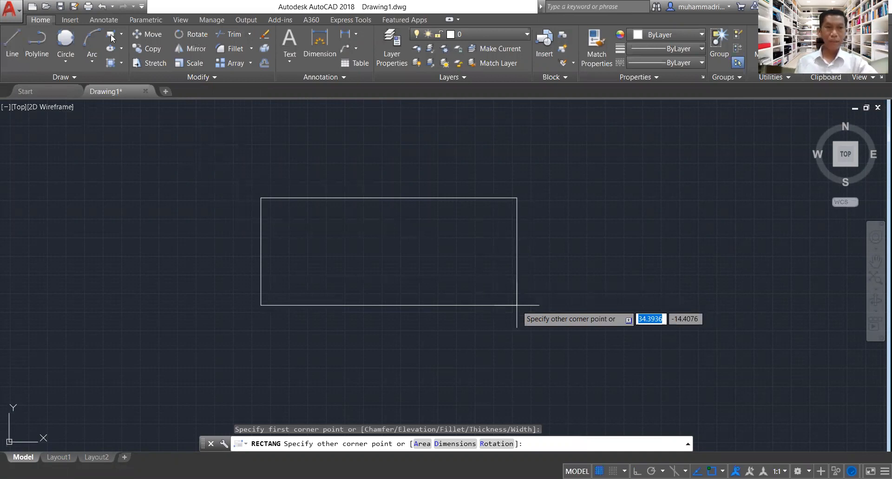
key("Escape")
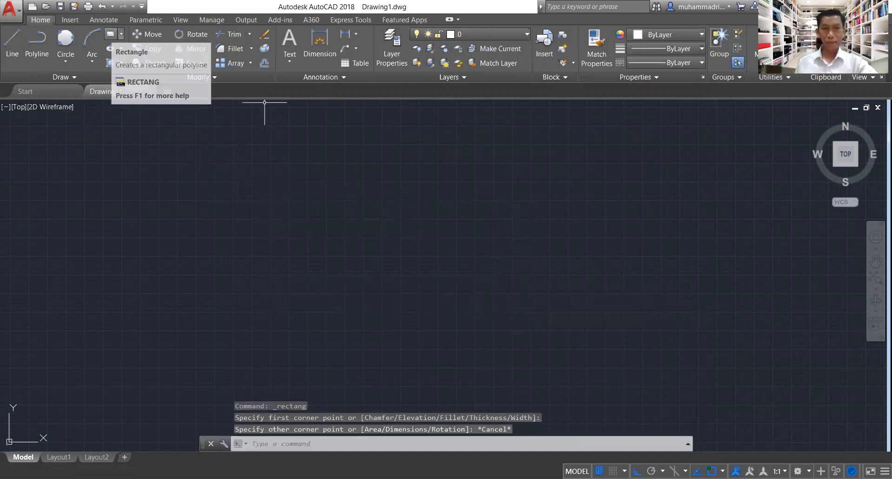
left_click(111, 34)
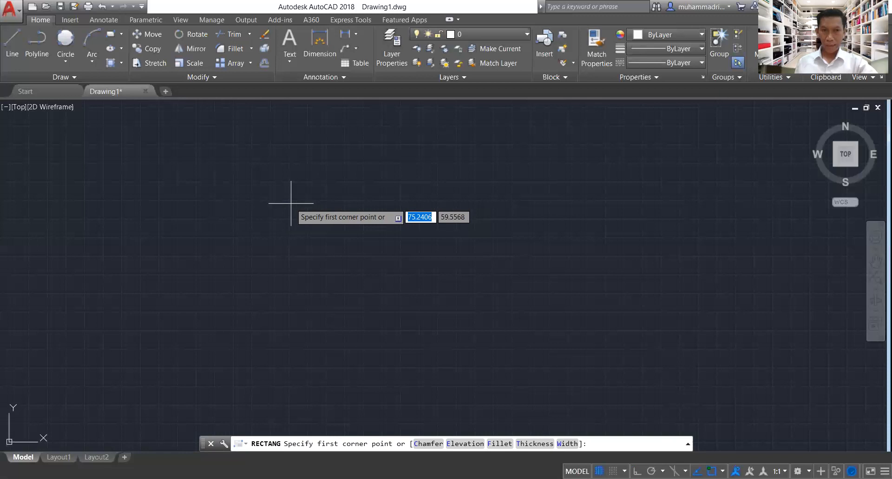
left_click(291, 203)
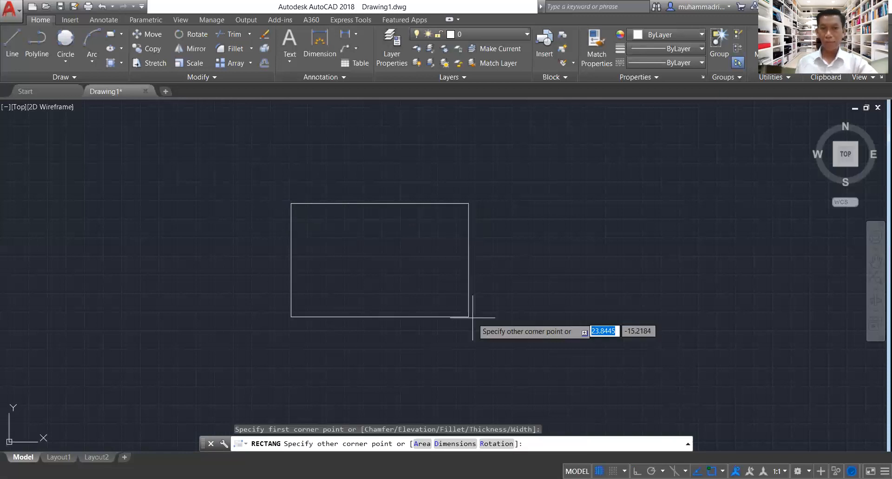
left_click(554, 318)
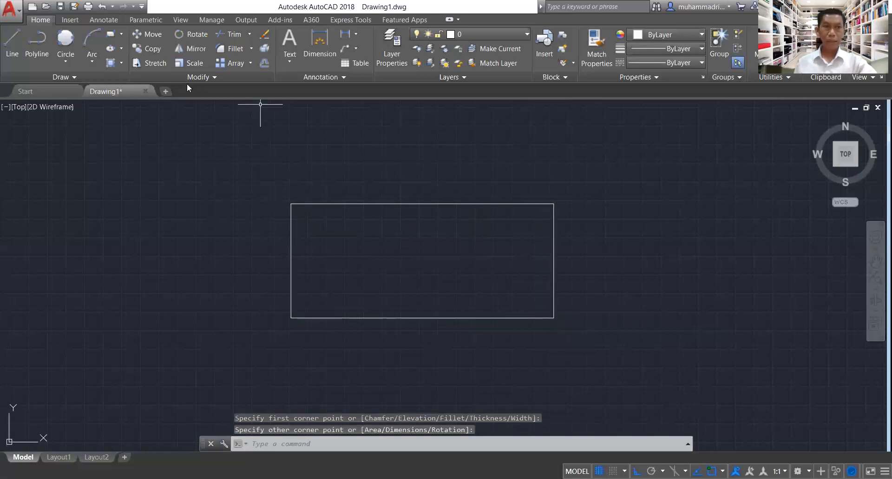
Step: Draw a Tan, Tan, Tan circle inside the rectangle, tangent to its top, left and bottom edges
left_click(66, 58)
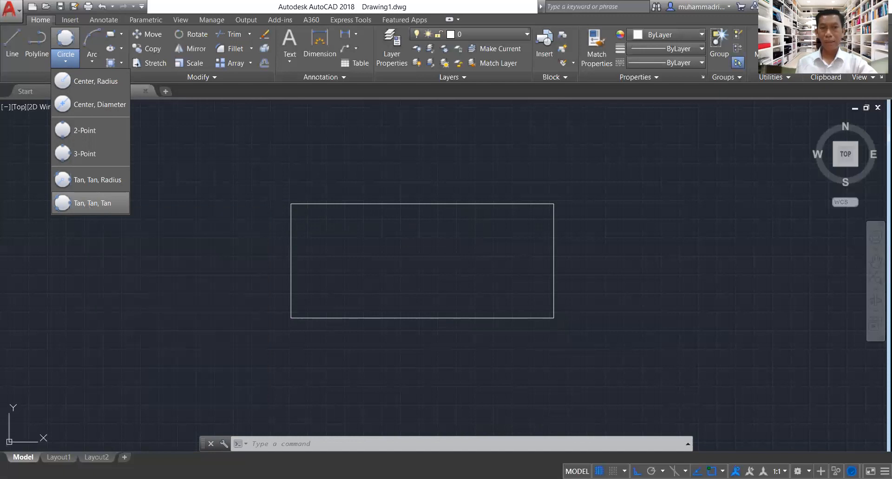
left_click(92, 202)
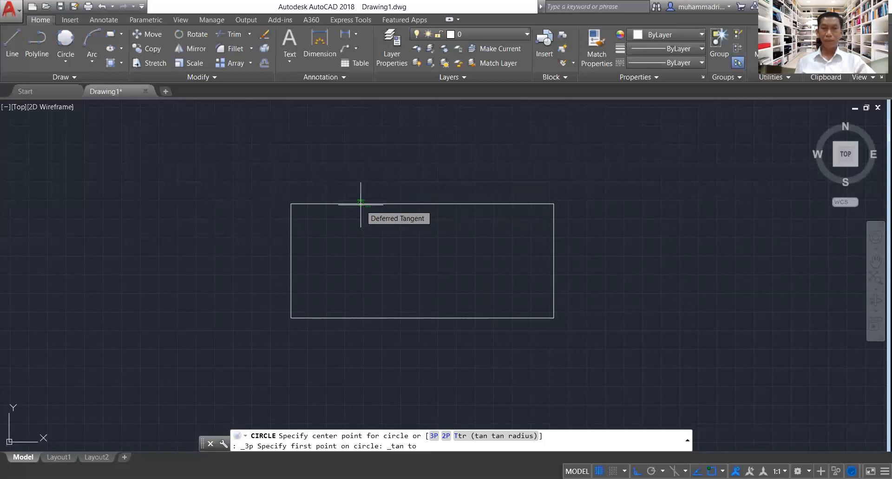
scroll(361, 203, "up", 4)
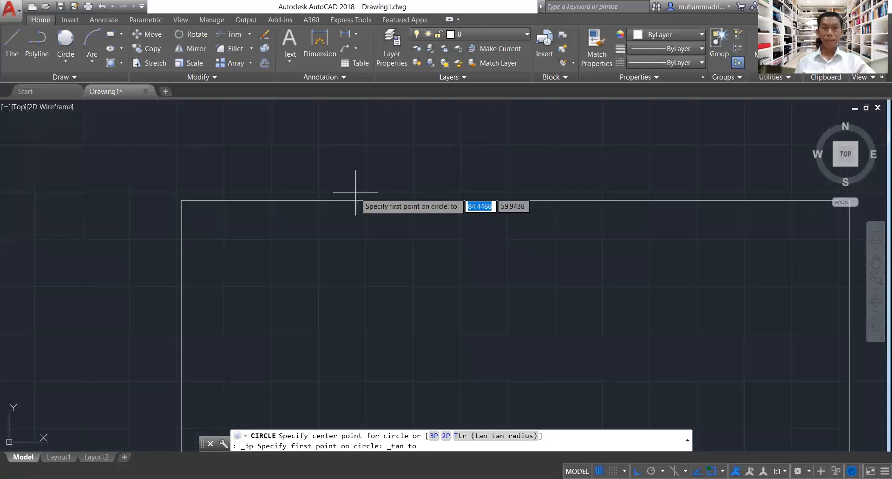
scroll(344, 193, "up", 2)
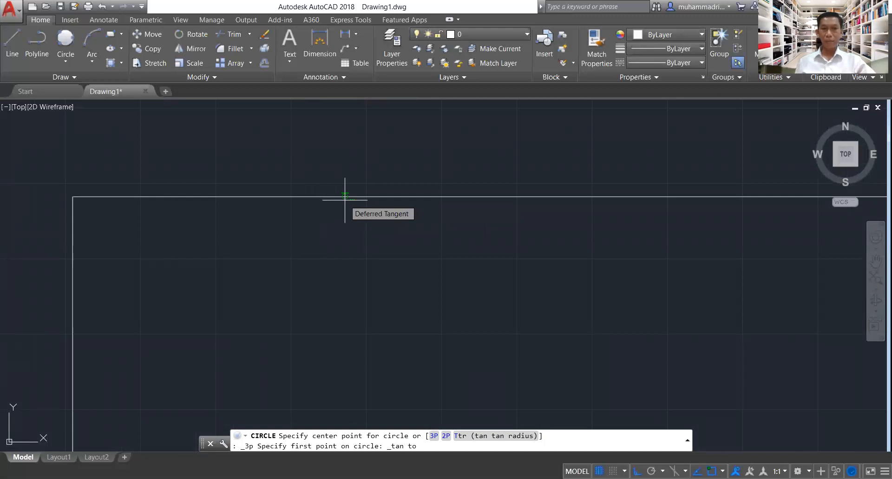
scroll(345, 198, "down", 4)
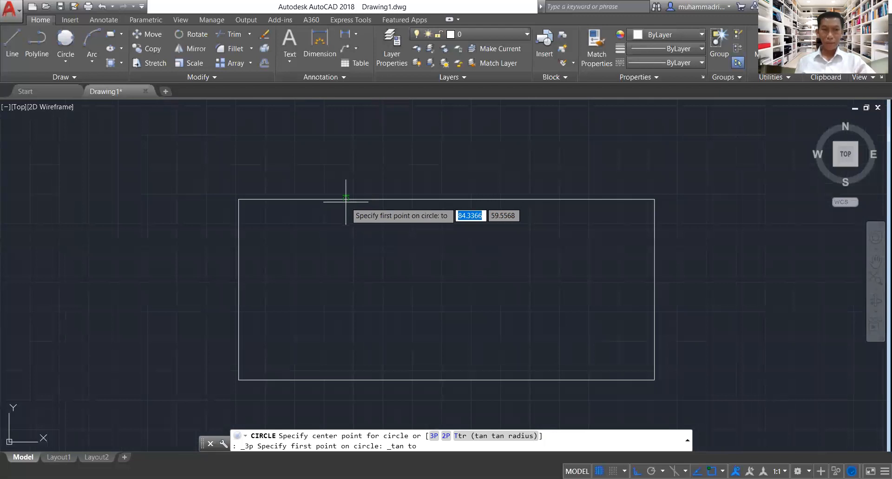
left_click(346, 202)
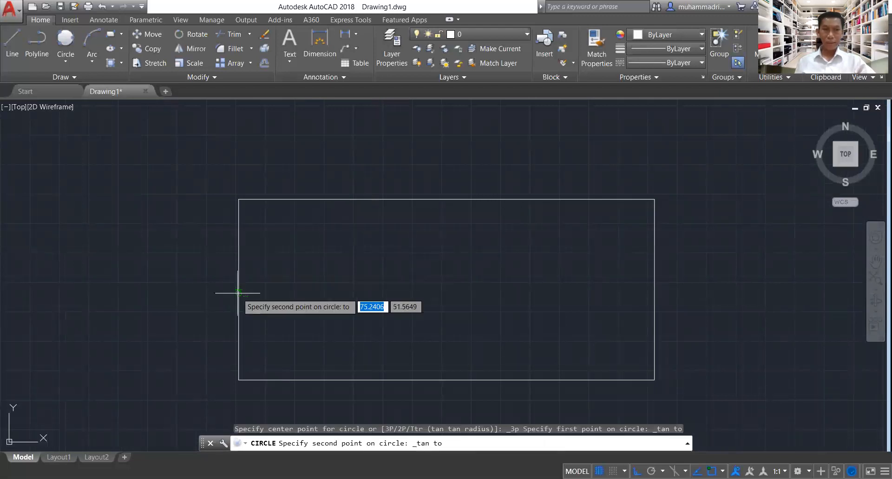
left_click(238, 294)
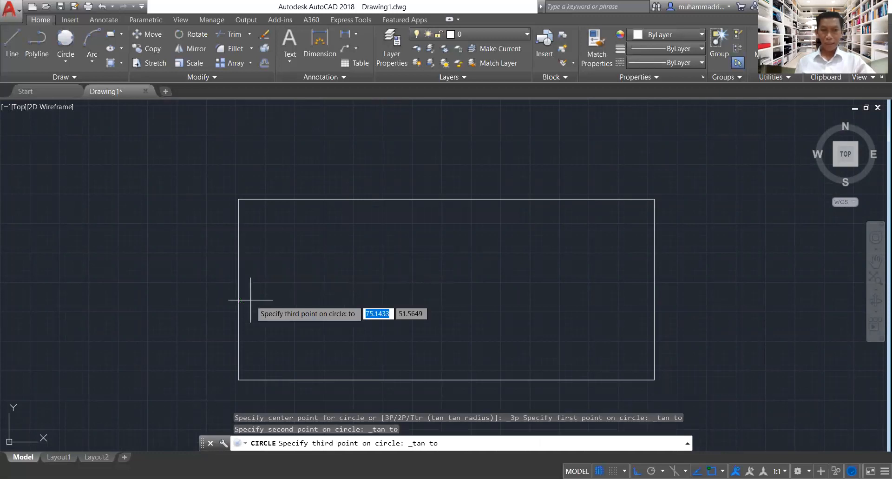
left_click(340, 379)
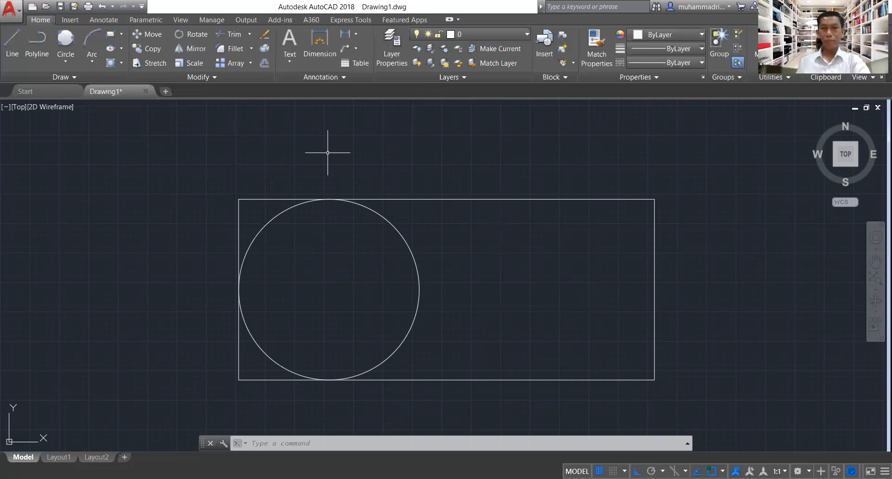
type("c")
key("Return")
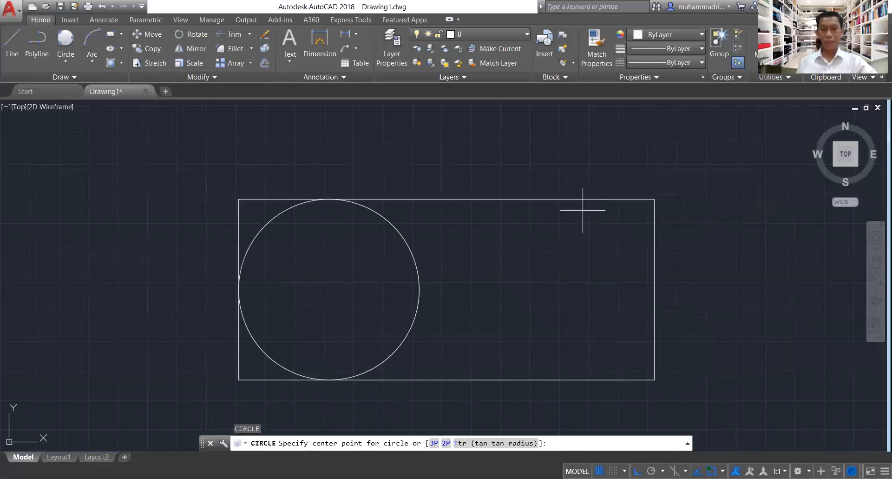
right_click(594, 259, "shift")
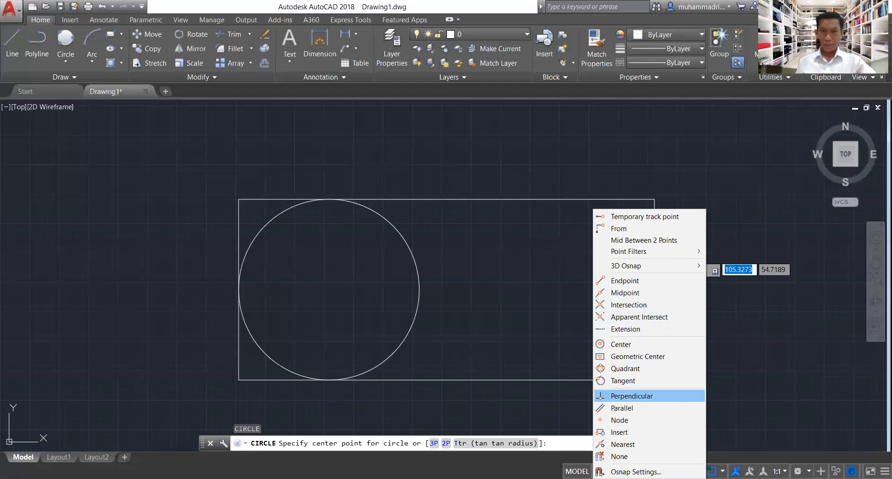
left_click(645, 380)
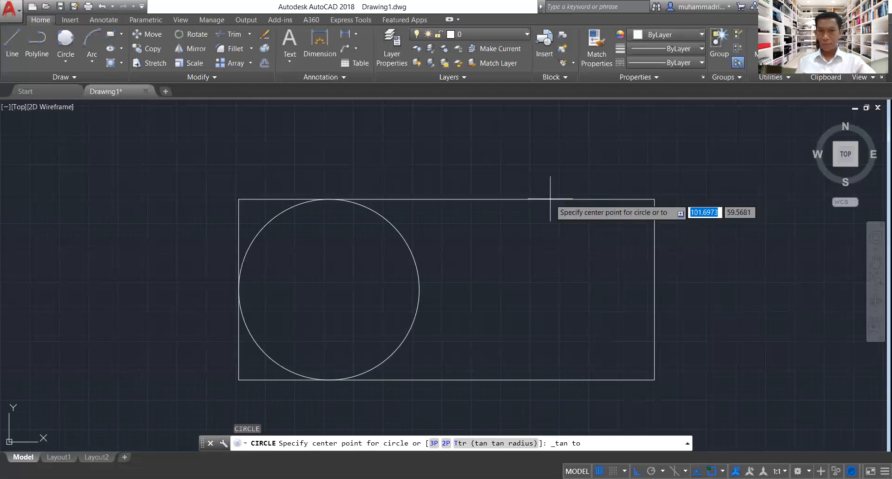
scroll(576, 217, "up", 4)
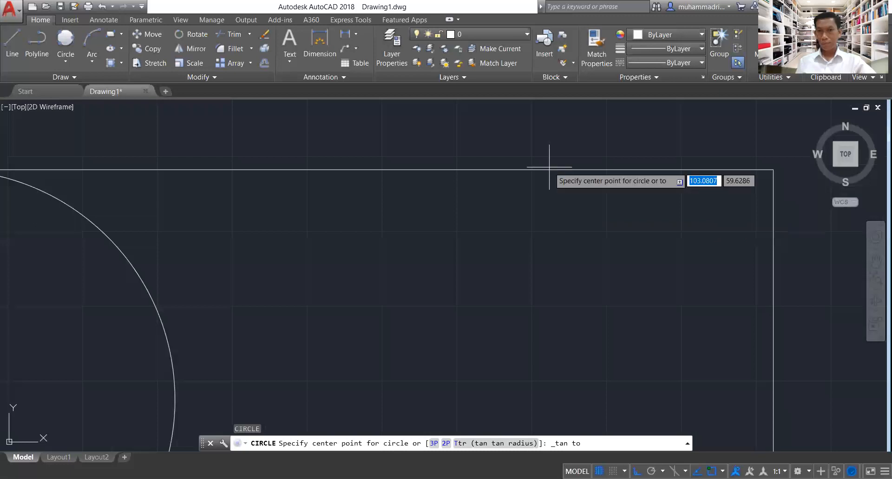
scroll(775, 172, "down", 4)
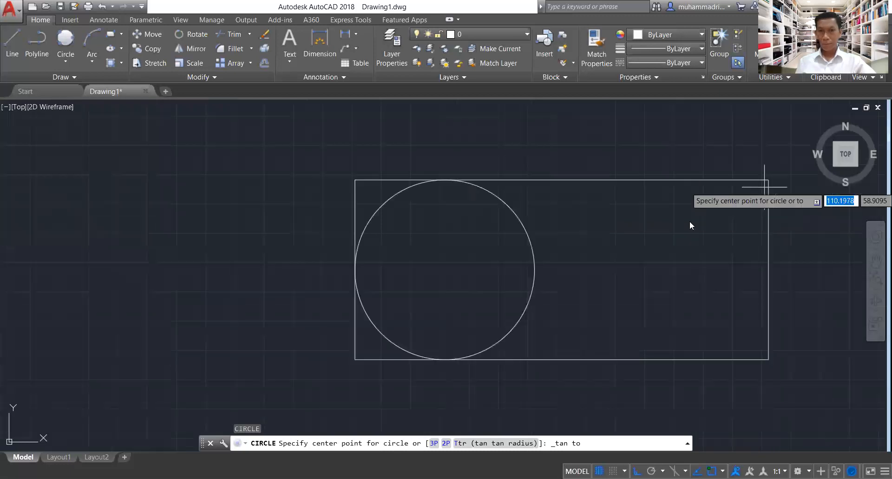
right_click(743, 280, "shift")
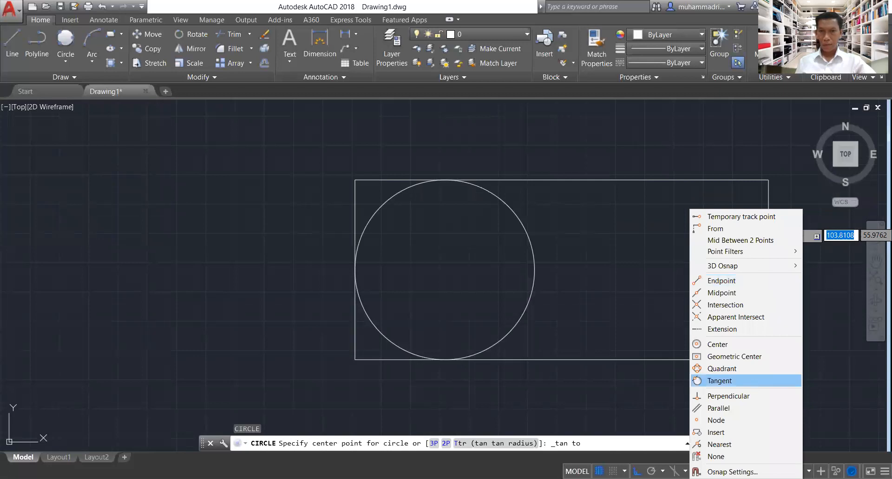
left_click(722, 368)
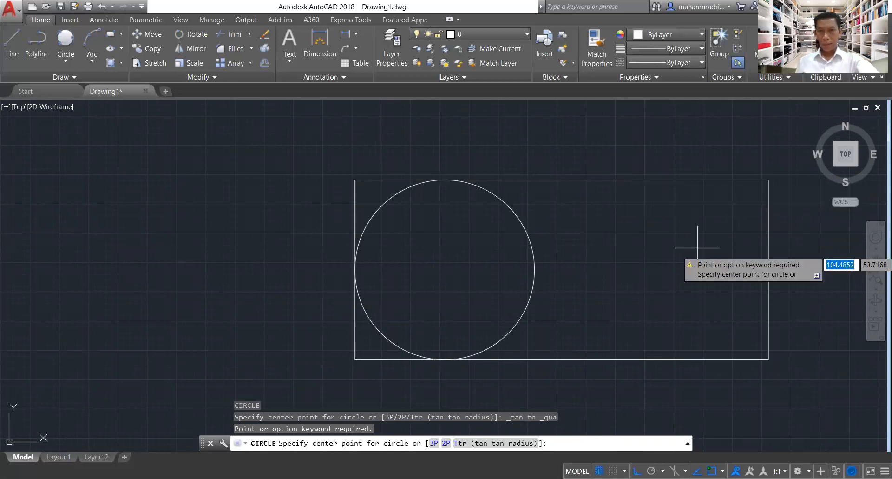
key("Escape")
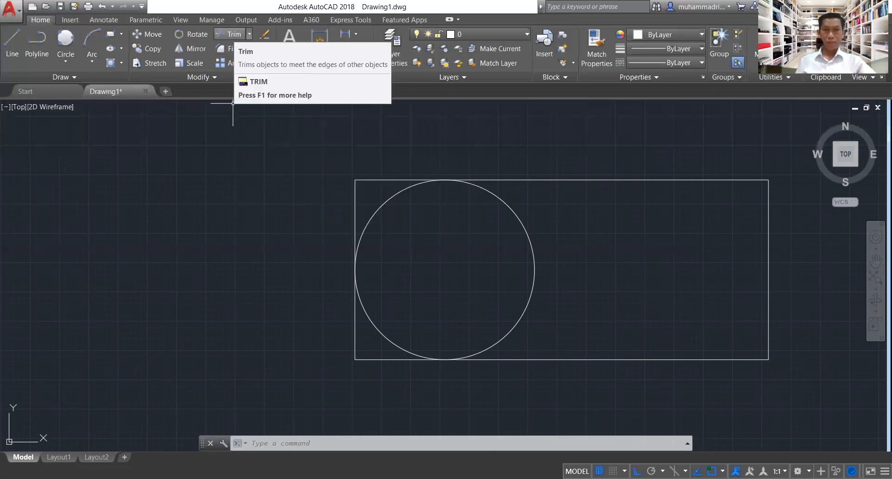
Step: Trim away the rectangle's left corners outside the circle, using the circle as the cutting edge
left_click(225, 37)
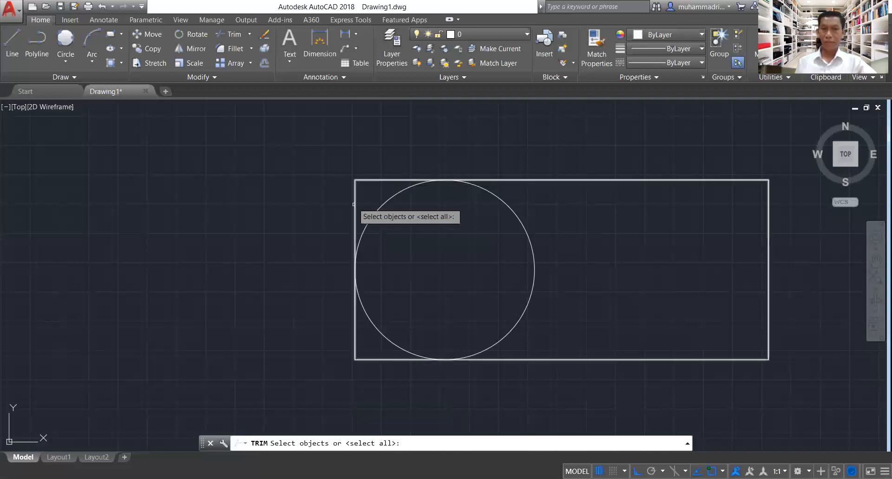
left_click(383, 205)
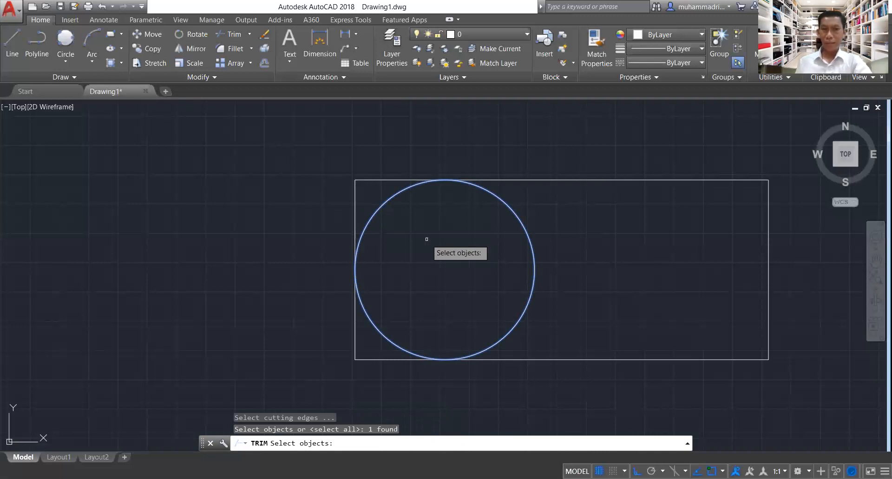
key("Return")
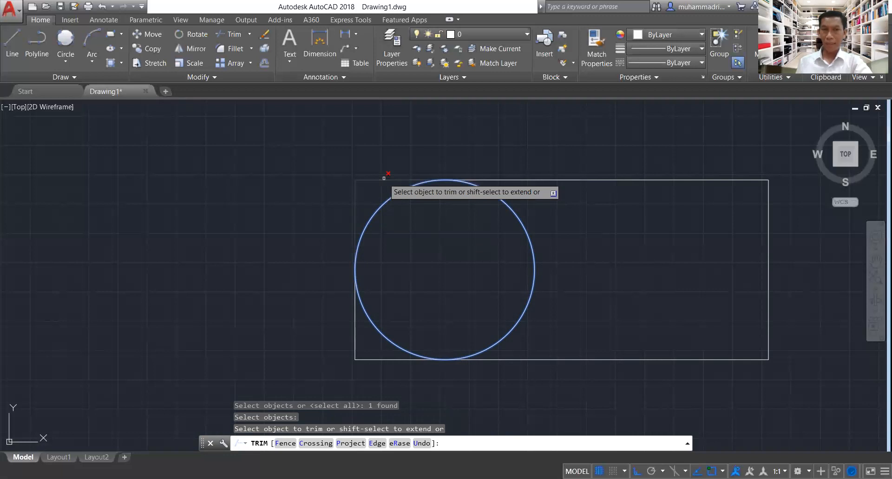
left_click(384, 177)
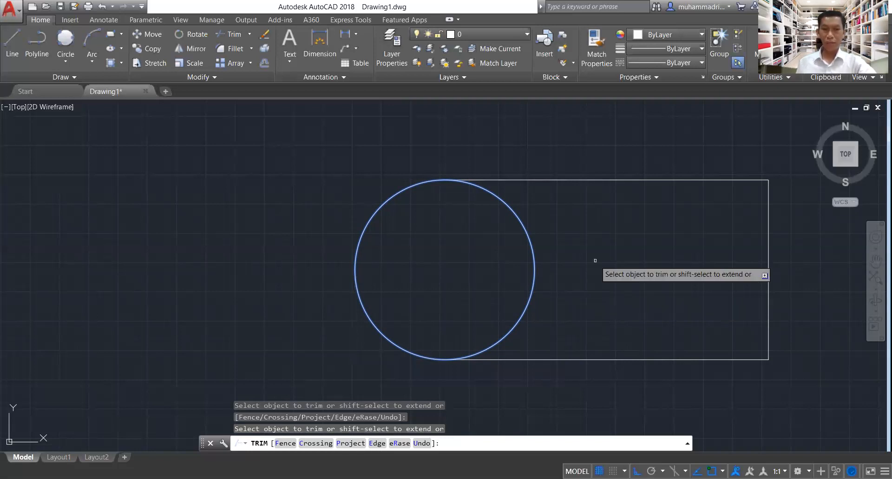
key("Escape")
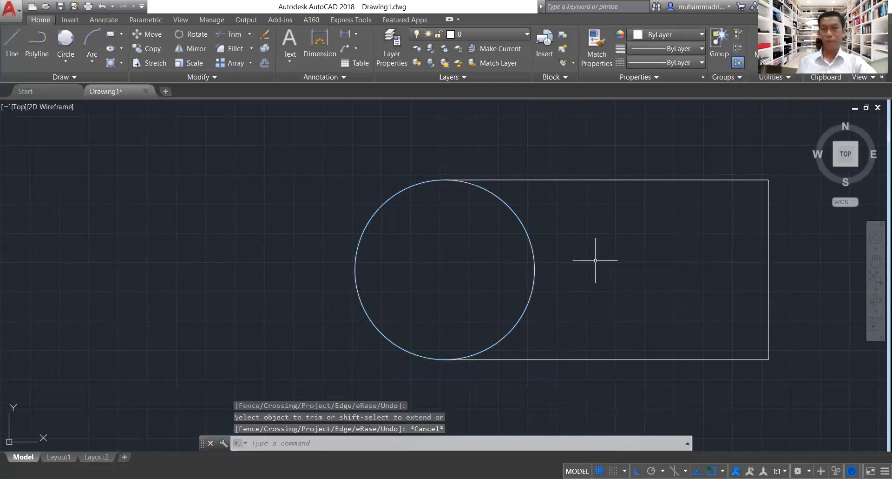
left_click(531, 260)
key("Escape")
key("Escape")
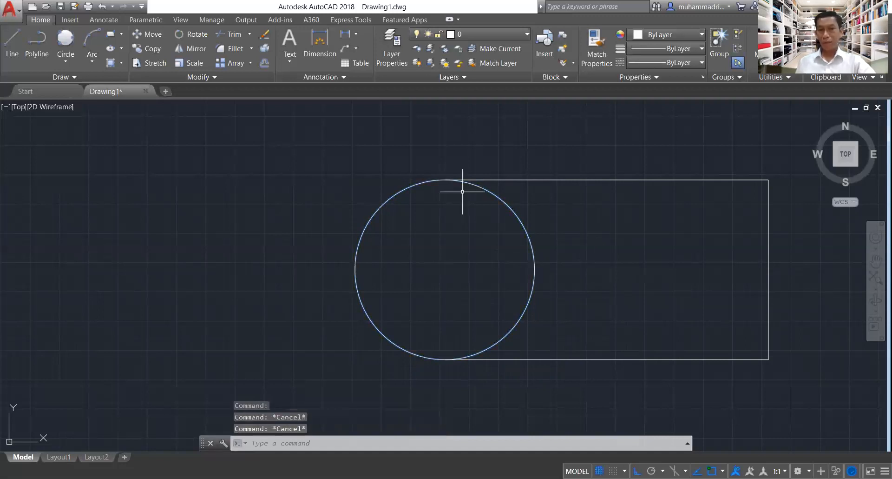
key("Escape")
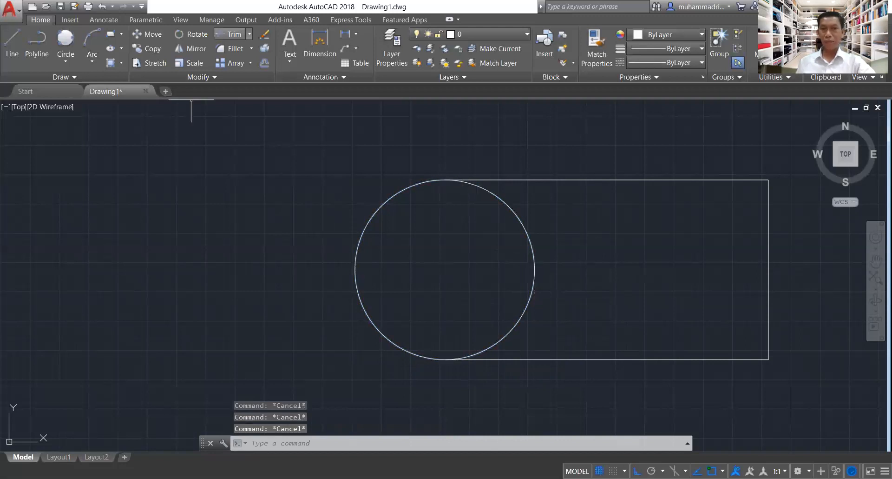
Step: Trim off the circle's right half inside the shape, using the remaining rectangle outline as the cutting edge
left_click(232, 34)
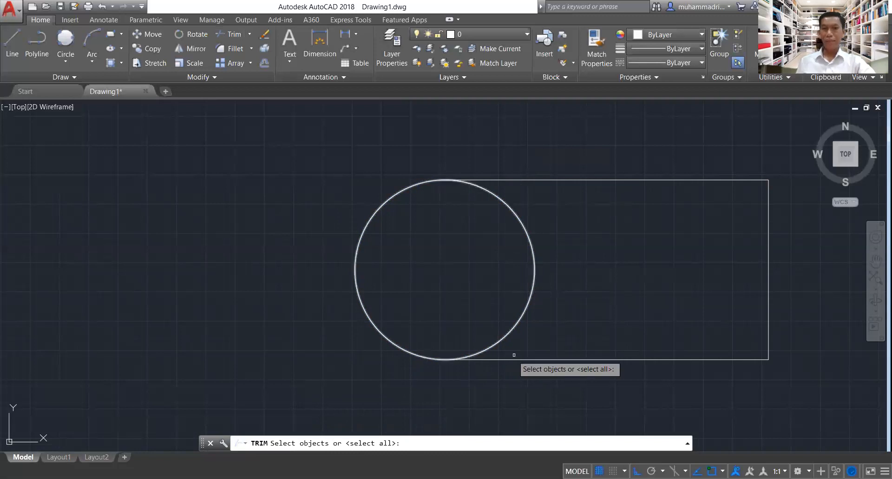
left_click(577, 179)
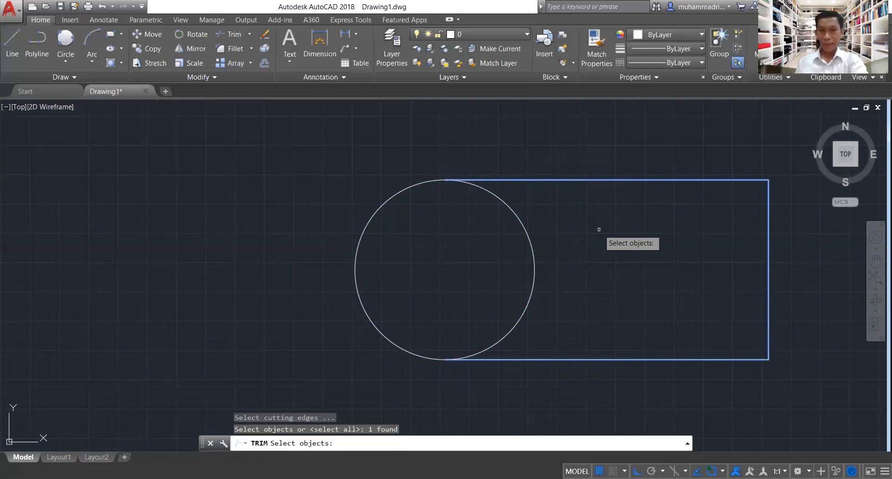
key("Return")
left_click(535, 273)
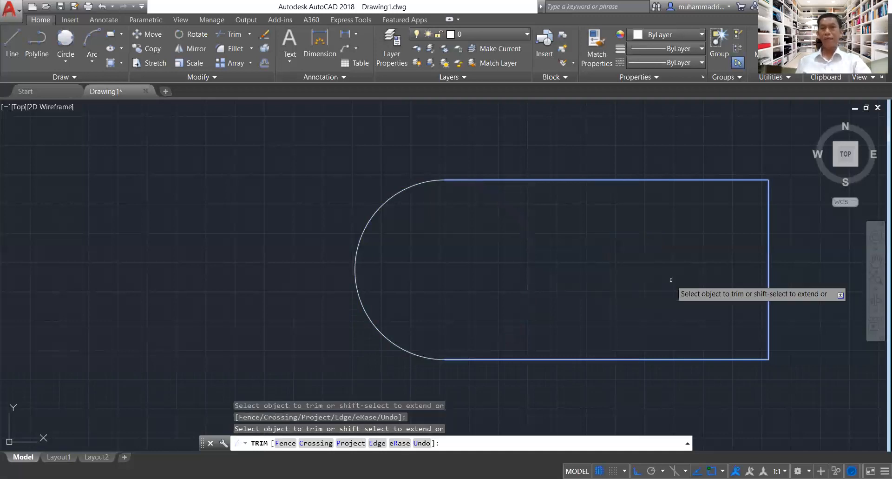
key("Escape")
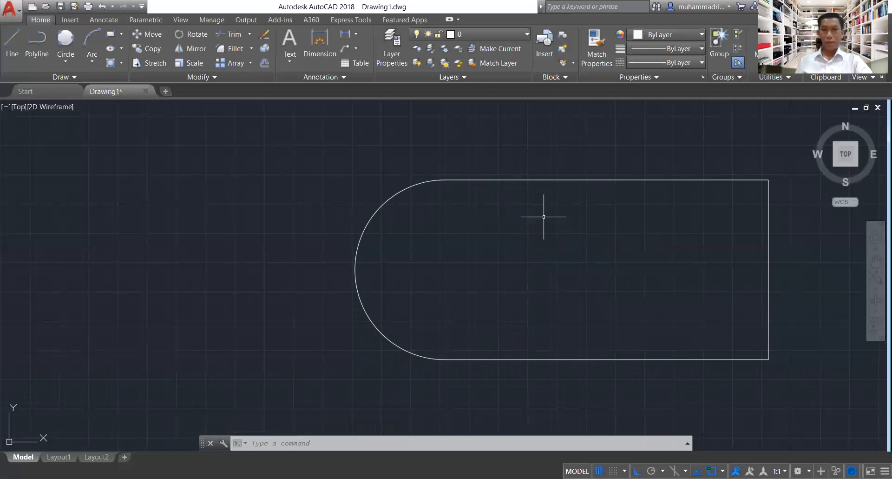
Step: Draw a vertical line about 21.3 units long crossing the shape's upper and lower edges, right of its middle
scroll(544, 217, "down", 2)
scroll(584, 227, "up", 2)
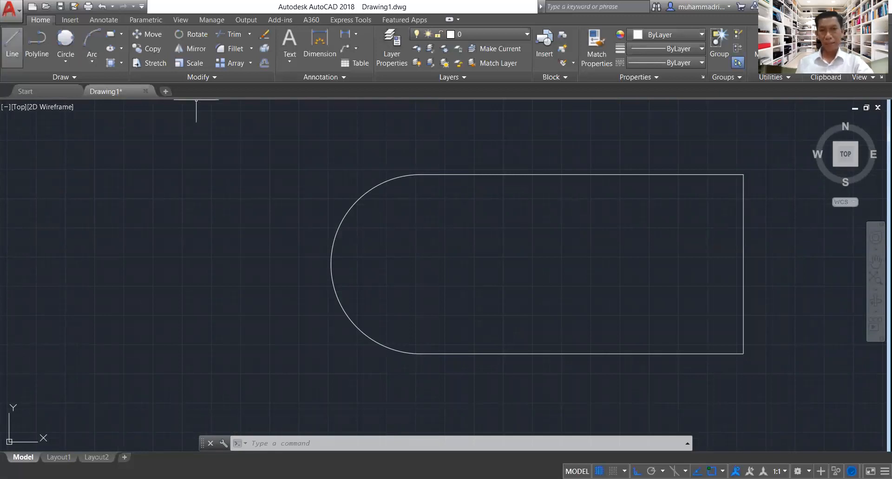
left_click(12, 44)
left_click(573, 137)
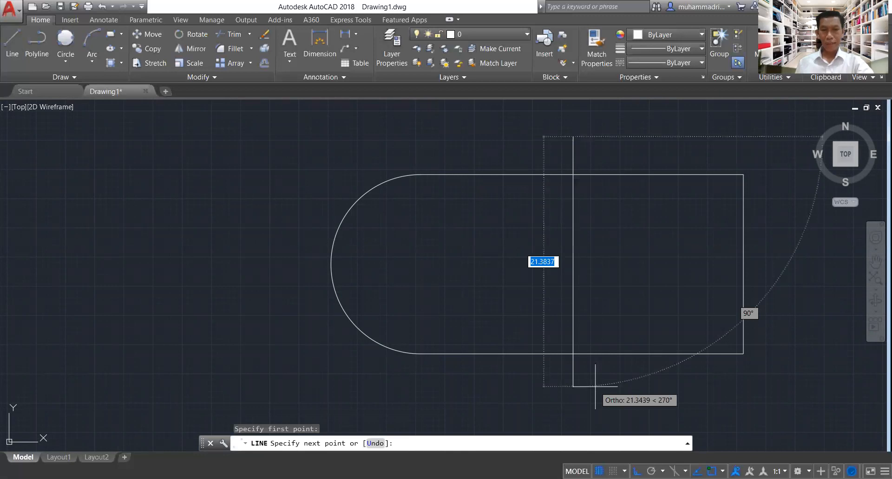
left_click(595, 385)
key("Escape")
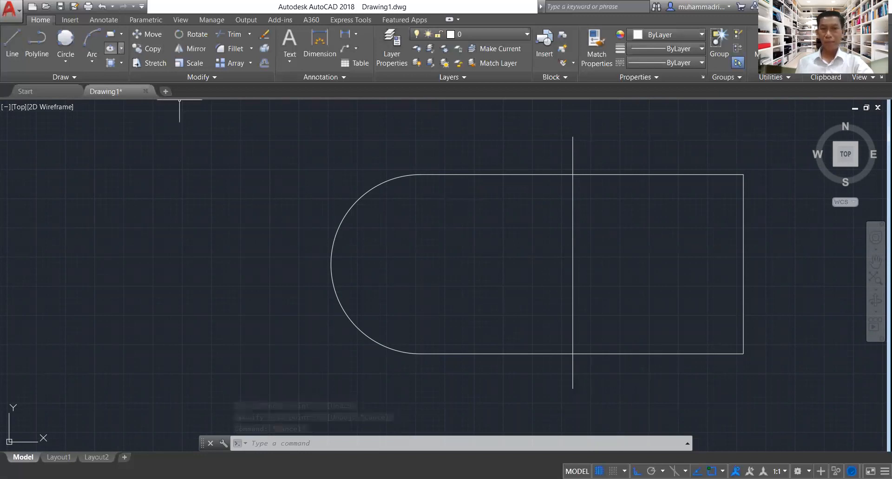
Step: Trim the vertical line's ends outside the shape, above and below, using the rectangle outline as the cutting edge
left_click(234, 34)
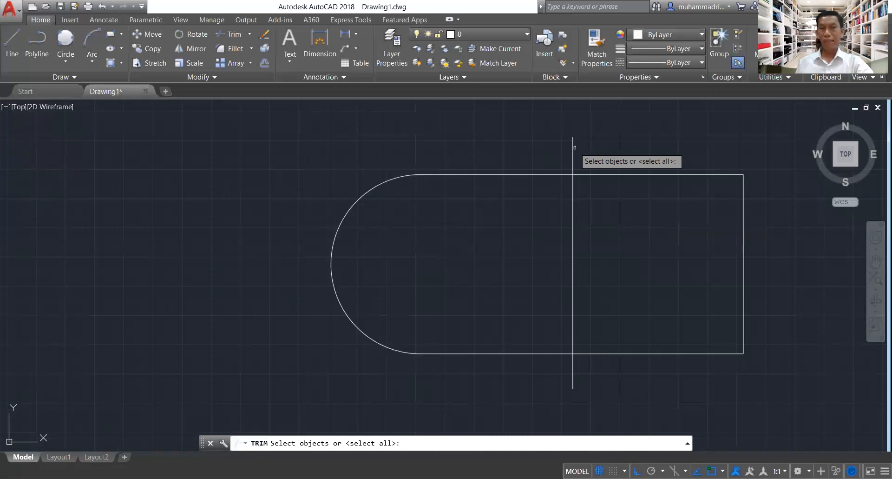
left_click(507, 174)
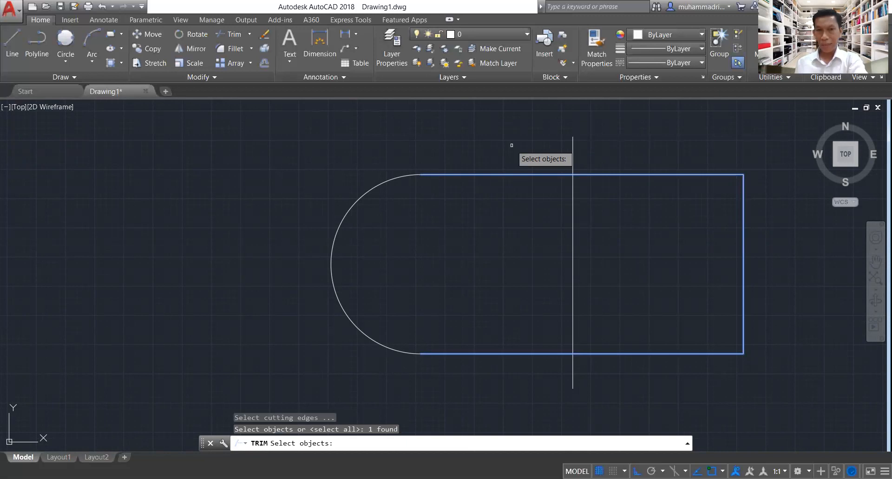
key("Return")
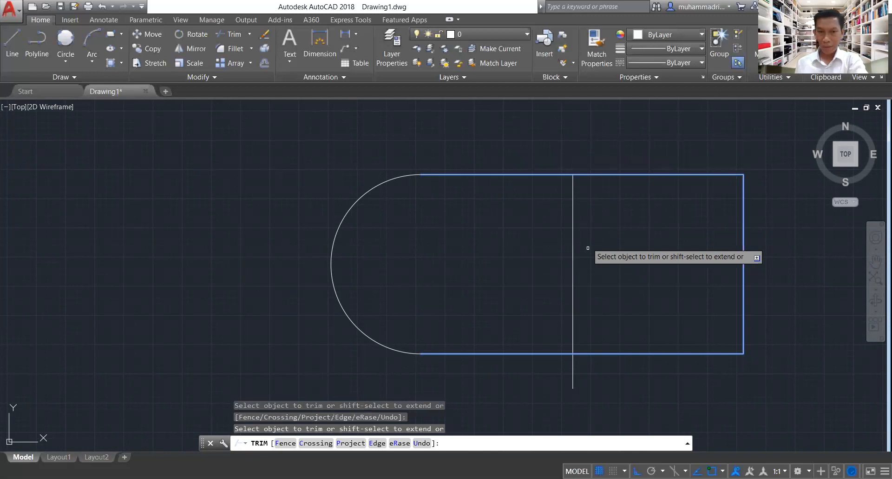
left_click(574, 377)
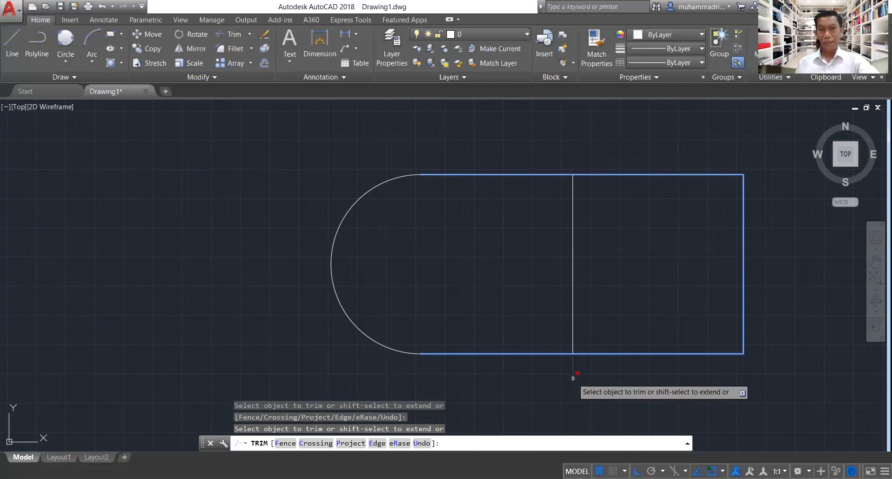
key("Escape")
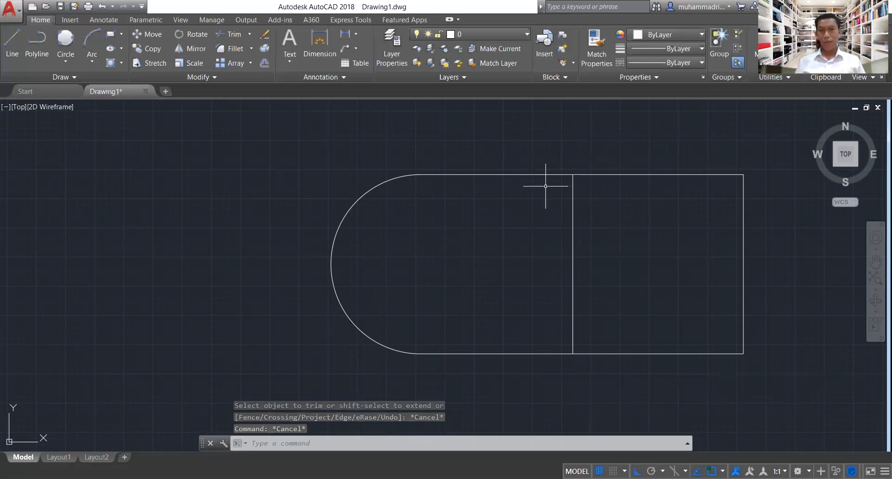
Step: Turn Snap on and Ortho off while drawing a line about 34.1 units long, sloping down to the right, beside the shape's right end
scroll(546, 186, "down", 2)
middle_click_drag(601, 193, 486, 207)
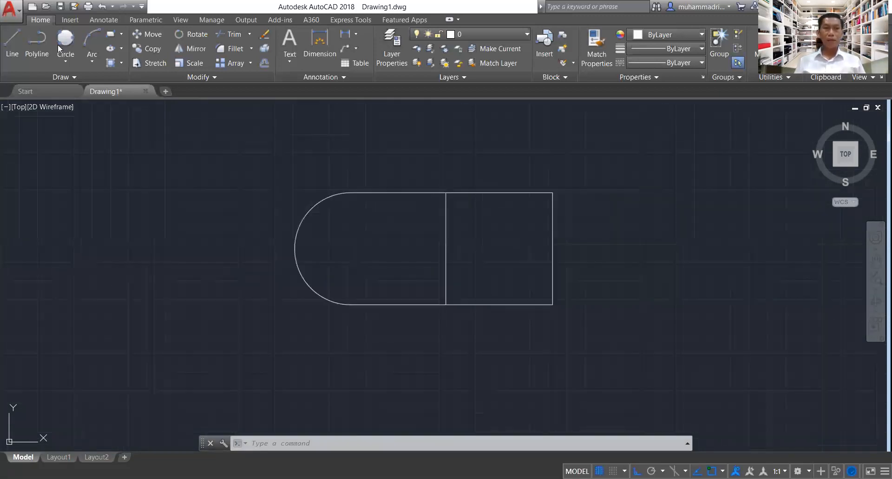
left_click(13, 38)
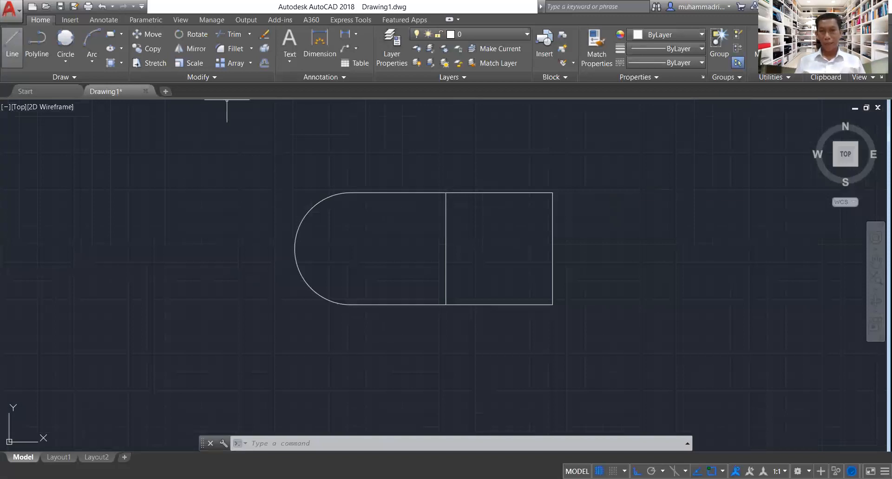
left_click(603, 157)
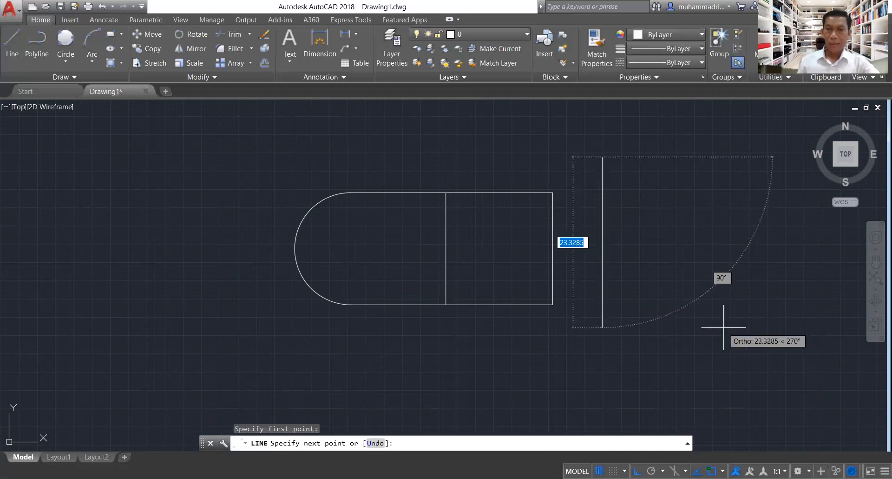
key("F9")
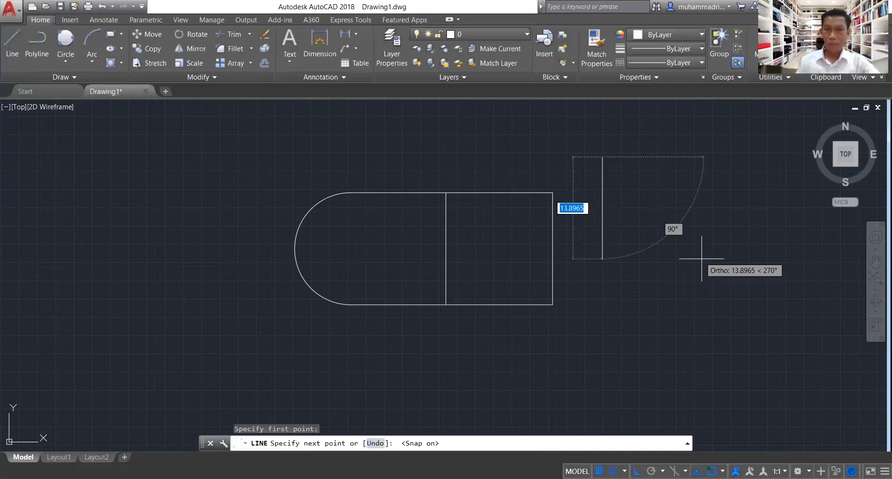
key("F8")
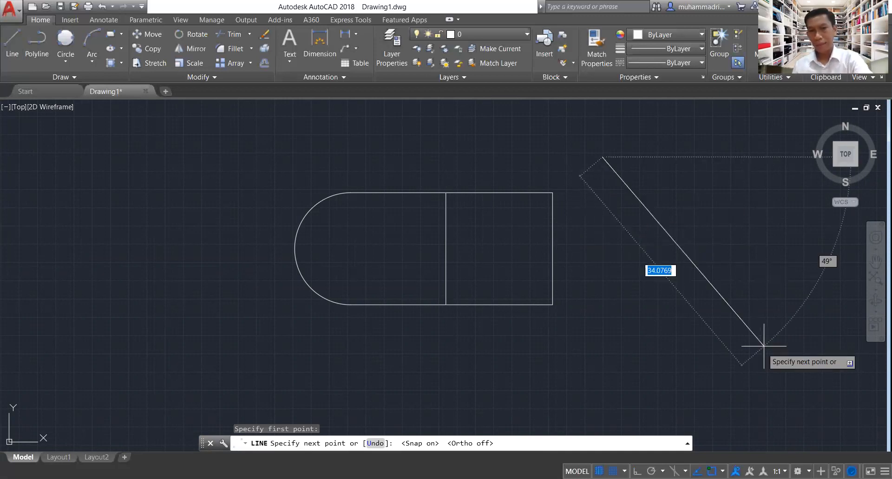
left_click(764, 345)
key("Return")
Step: Draw a second diagonal line sloping down to the left so that it crosses the first one
key("Return")
left_click(727, 149)
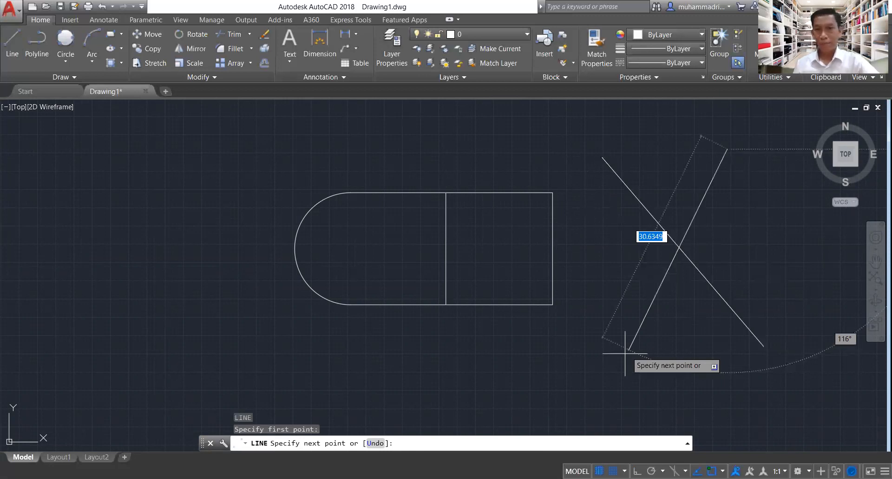
left_click(621, 361)
key("Return")
Step: Trim off the first diagonal line's upper-left part, using the second diagonal line as the cutting edge
type("tr")
key("Return")
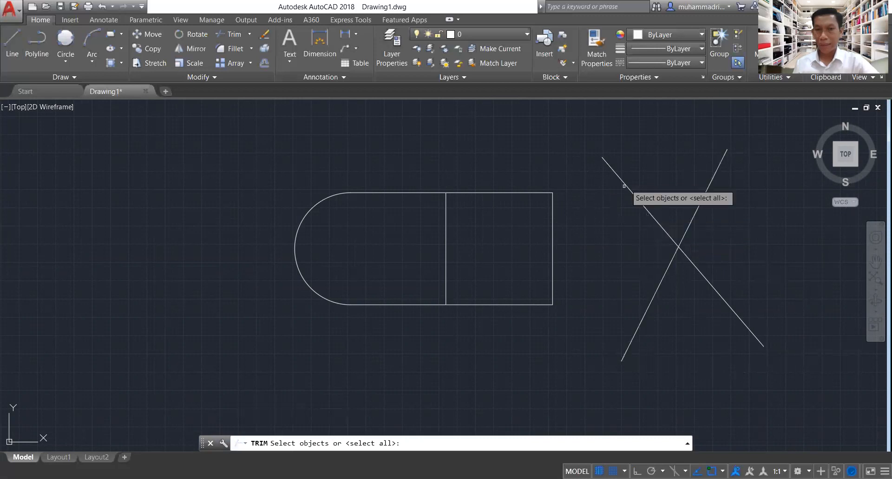
left_click(696, 210)
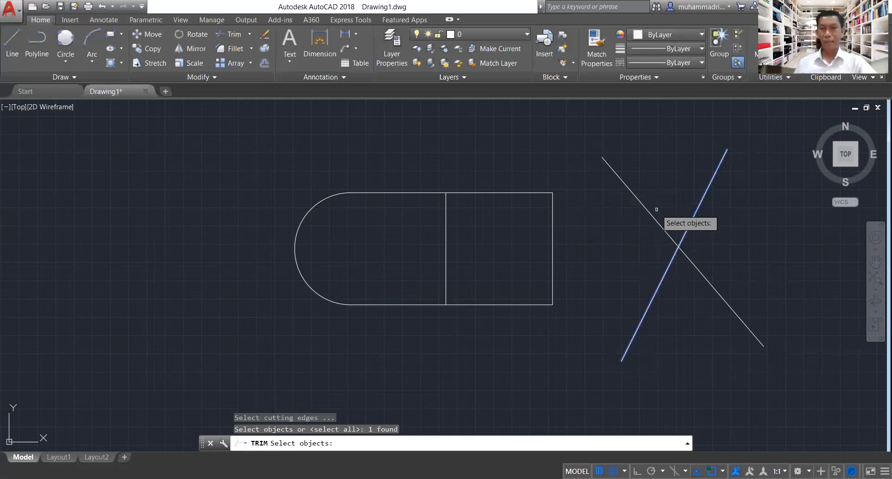
key("Return")
left_click(654, 217)
key("Escape")
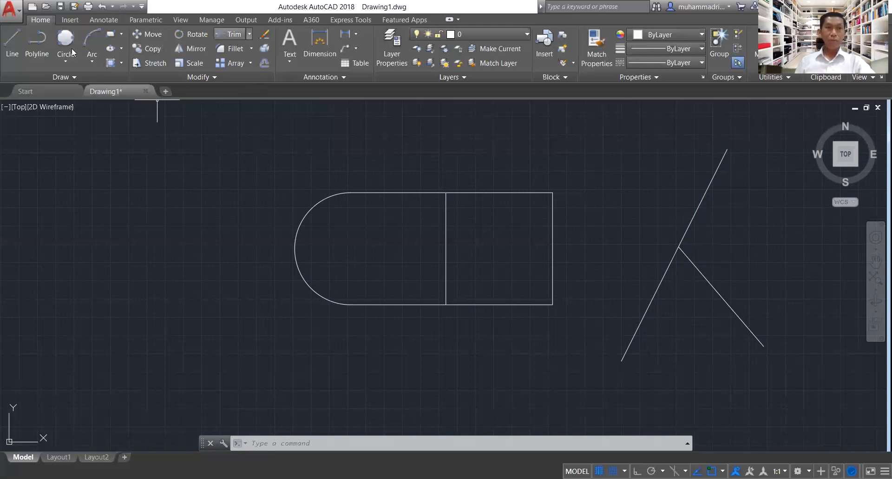
Step: Draw three roughly parallel short lines crossing the long diagonal, two above the existing branch and one below it
left_click(13, 41)
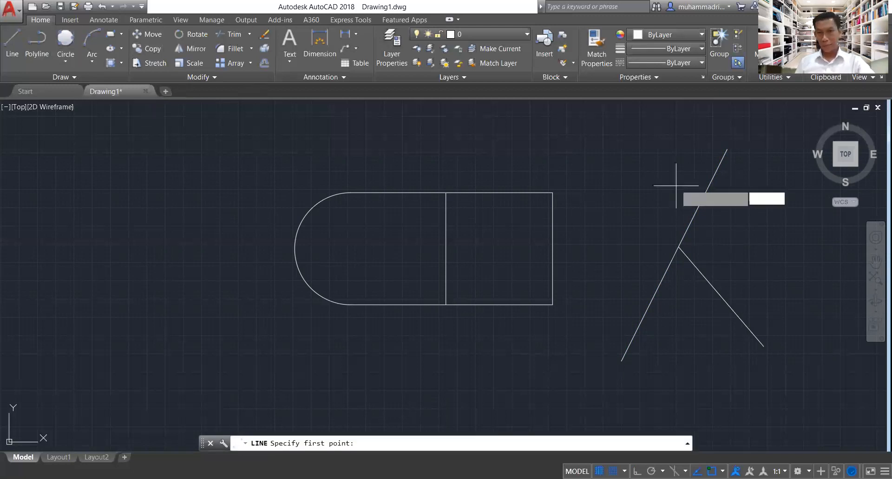
left_click(651, 185)
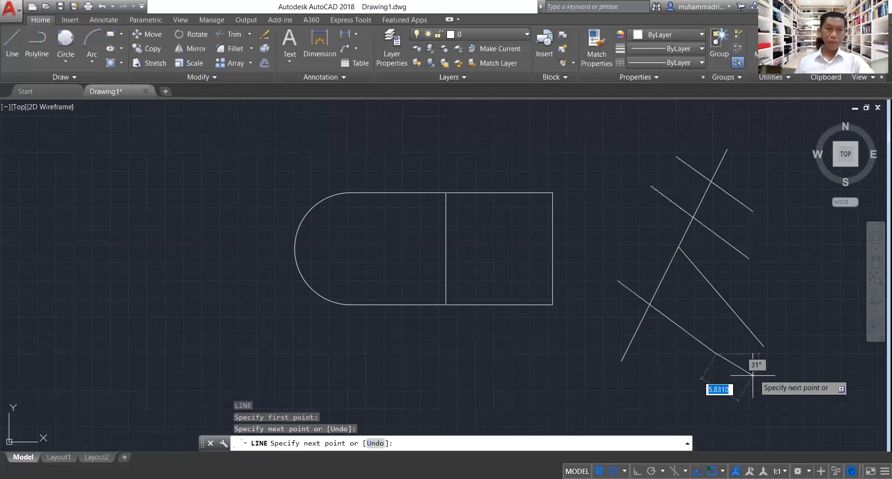
key("Escape")
key("Escape")
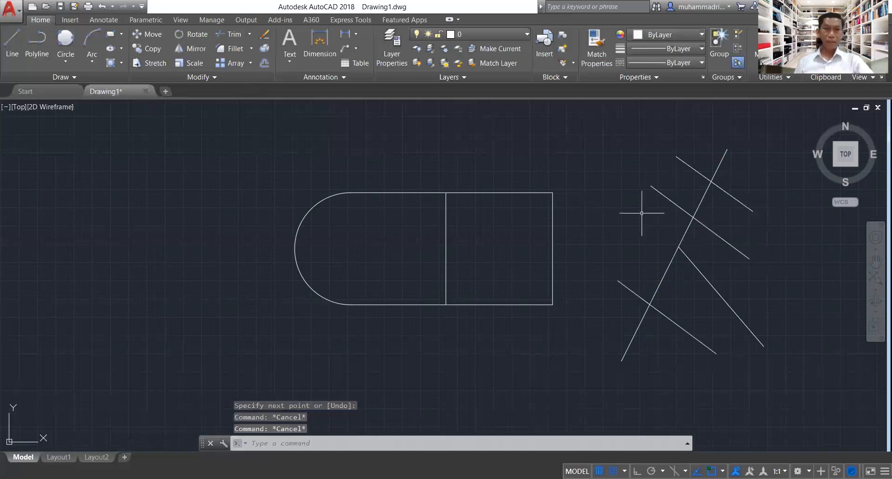
Step: Try trimming the three short lines left of the long diagonal by crossing windows, with all objects as cutting edges, and undo the trim
left_click(234, 35)
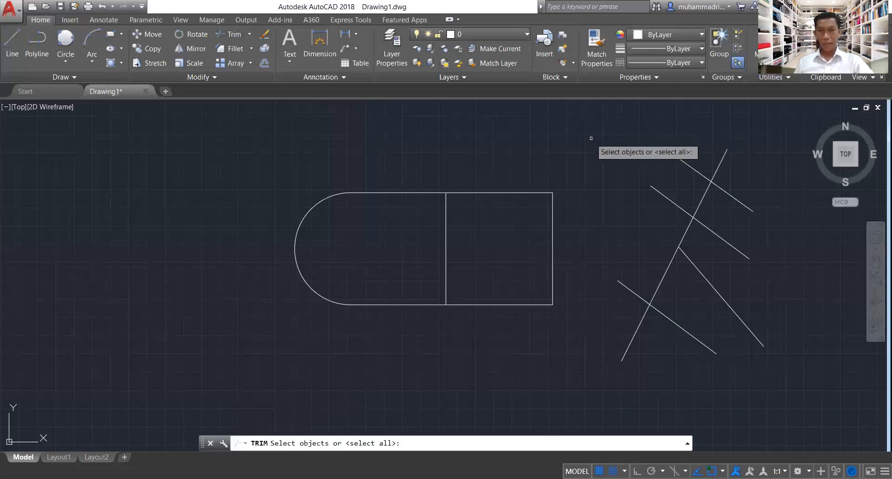
key("Return")
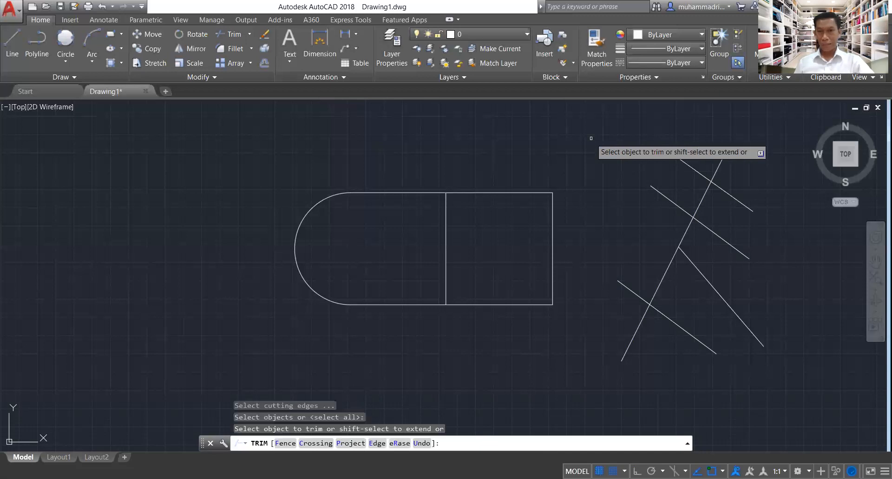
left_click(694, 138)
left_click(627, 210)
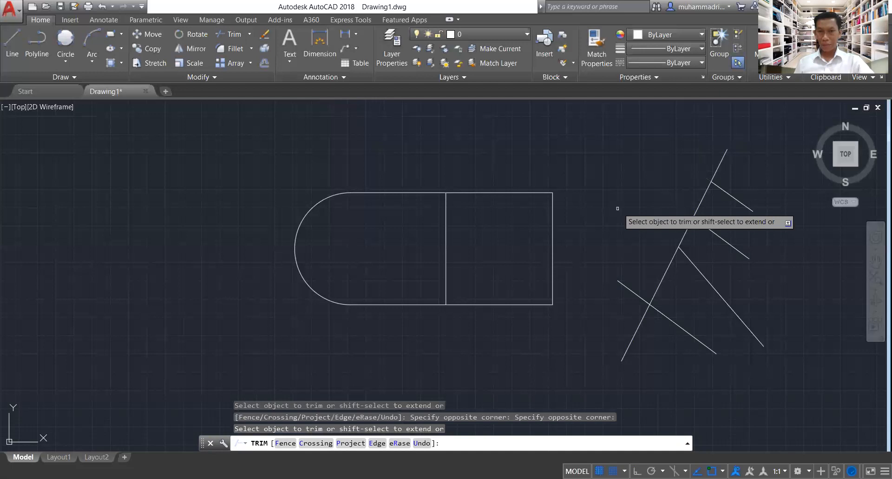
left_click(637, 265)
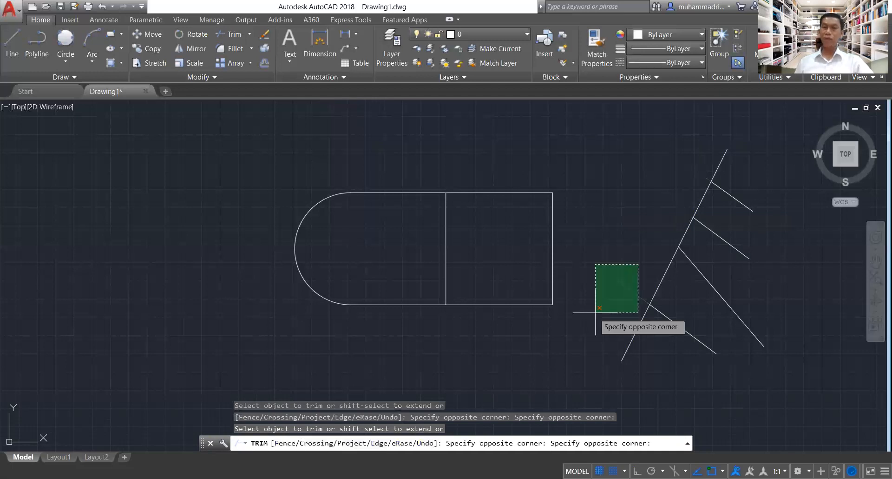
left_click(594, 309)
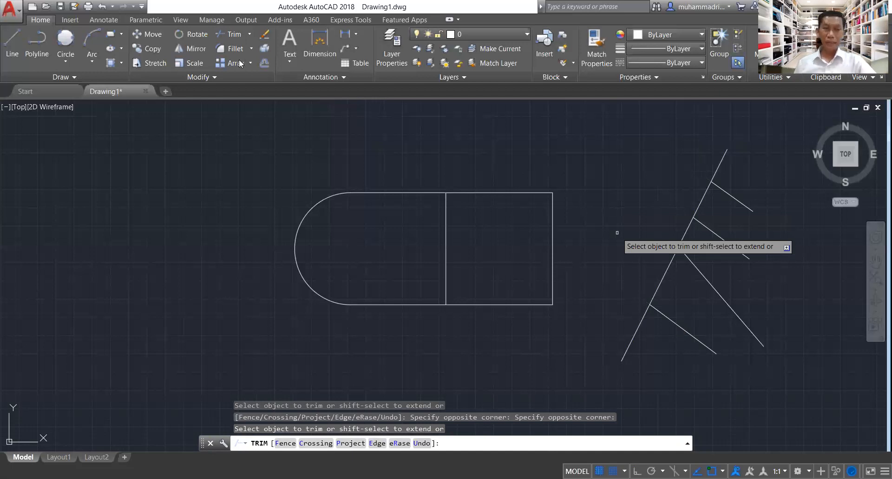
key("ctrl+z")
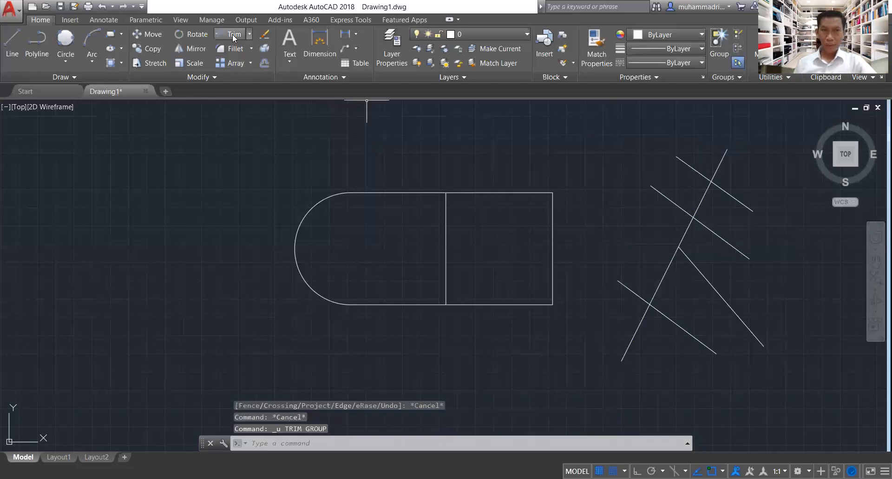
Step: Trim the three short lines' parts left of the long diagonal, using all objects as cutting edges
left_click(234, 35)
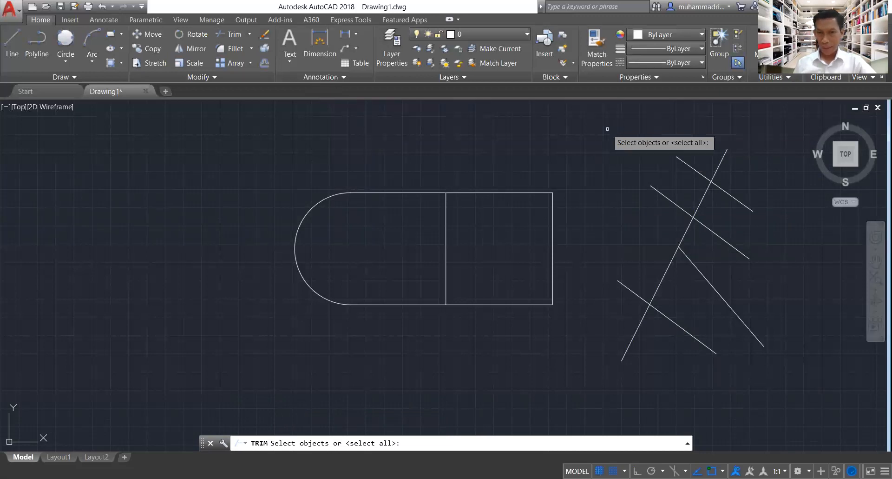
key("Return")
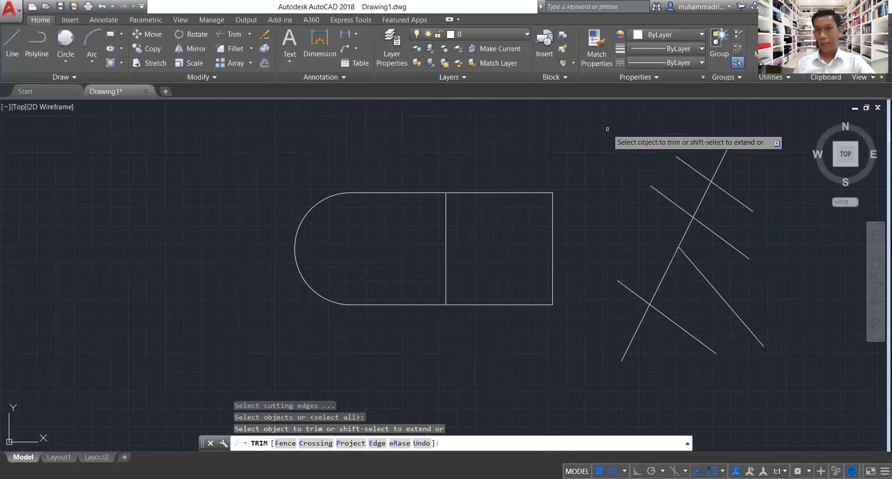
left_click(698, 138)
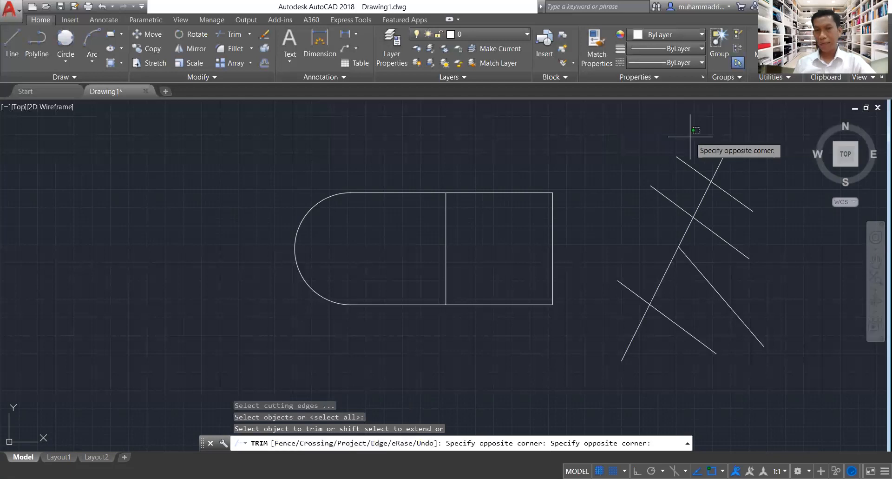
left_click(637, 211)
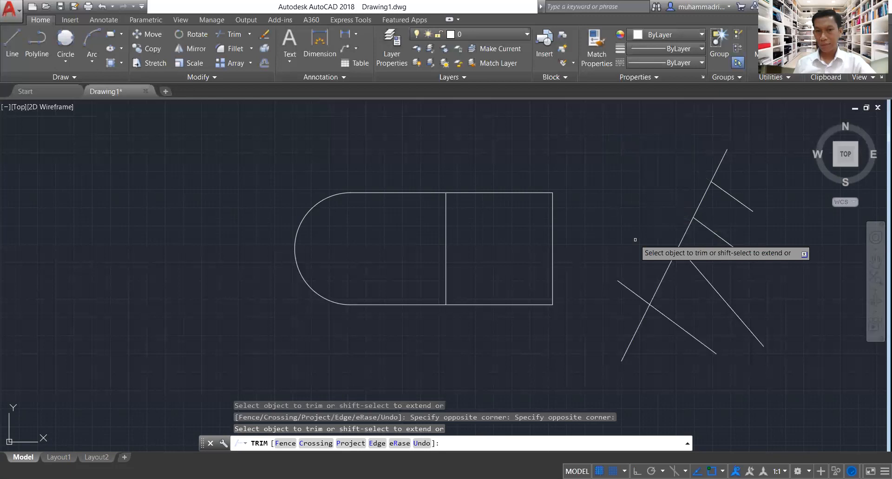
left_click(623, 281)
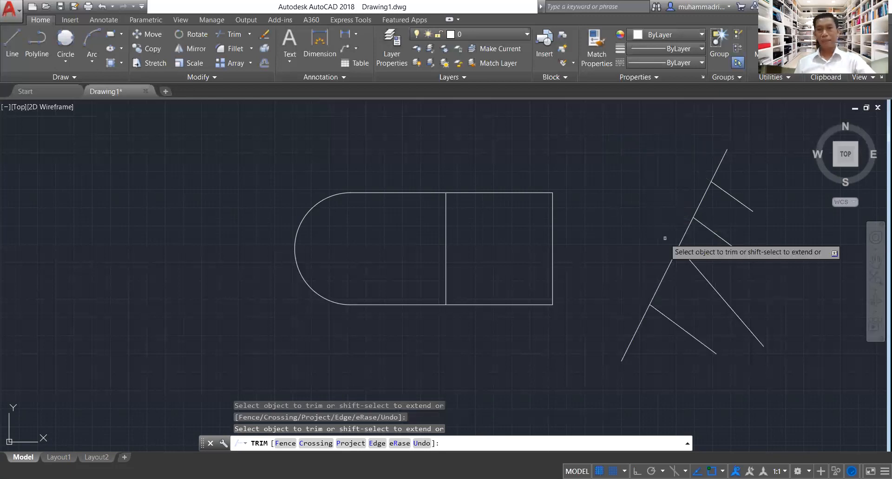
key("Escape")
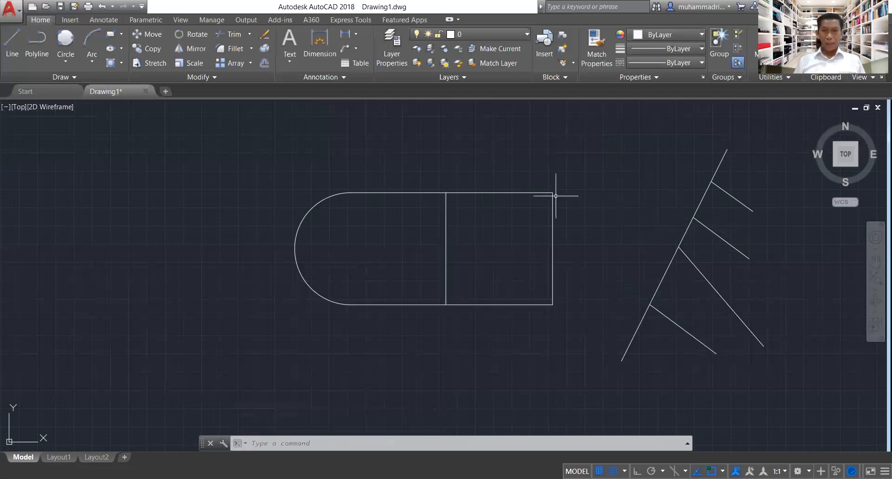
scroll(485, 212, "down", 2)
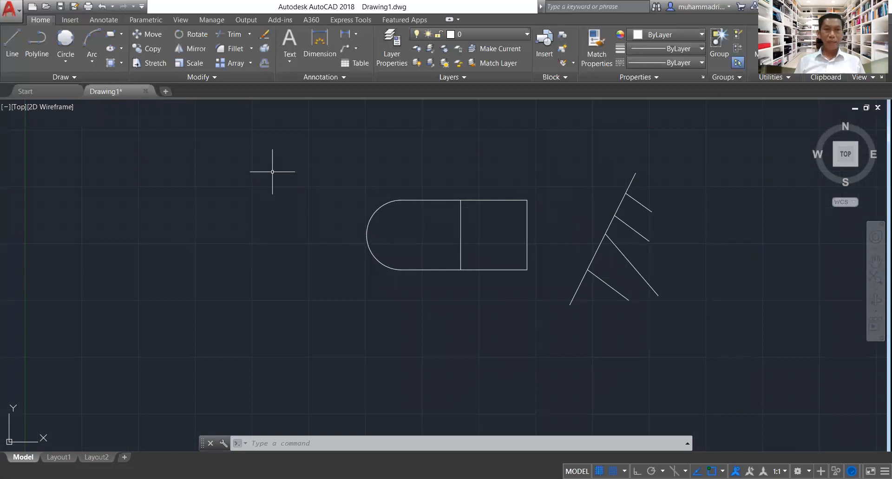
left_click(250, 36)
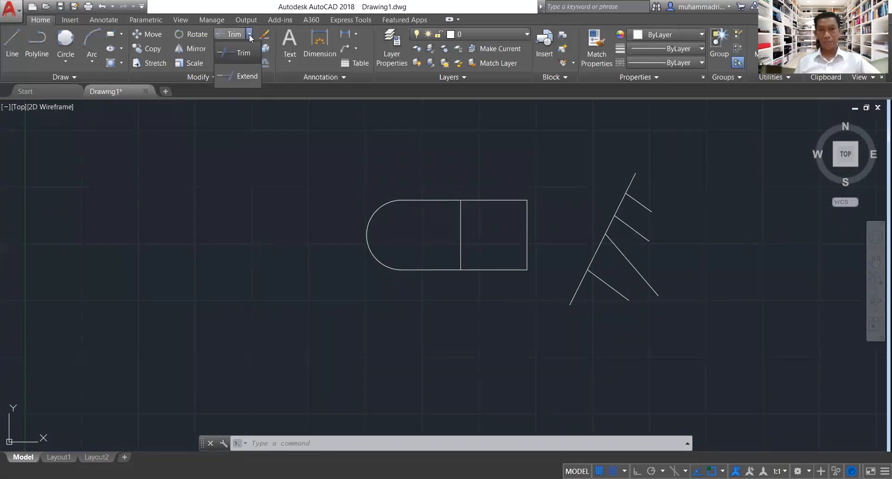
left_click(318, 152)
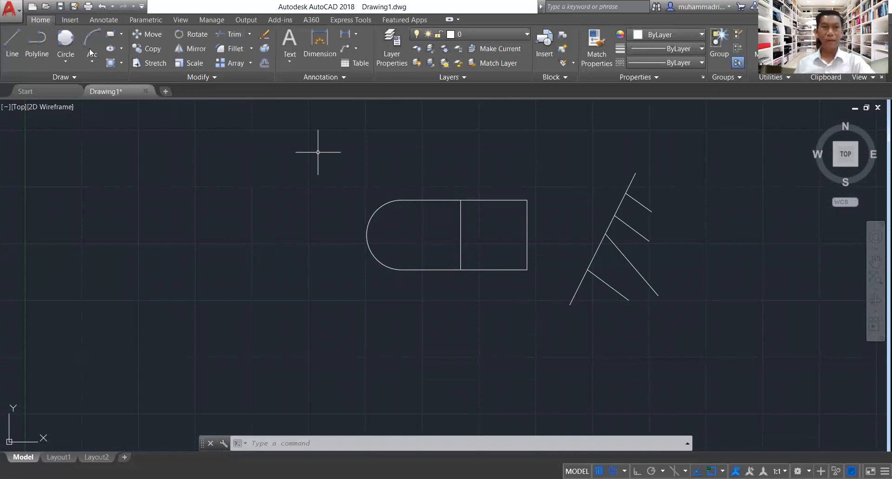
key("Escape")
key("Escape")
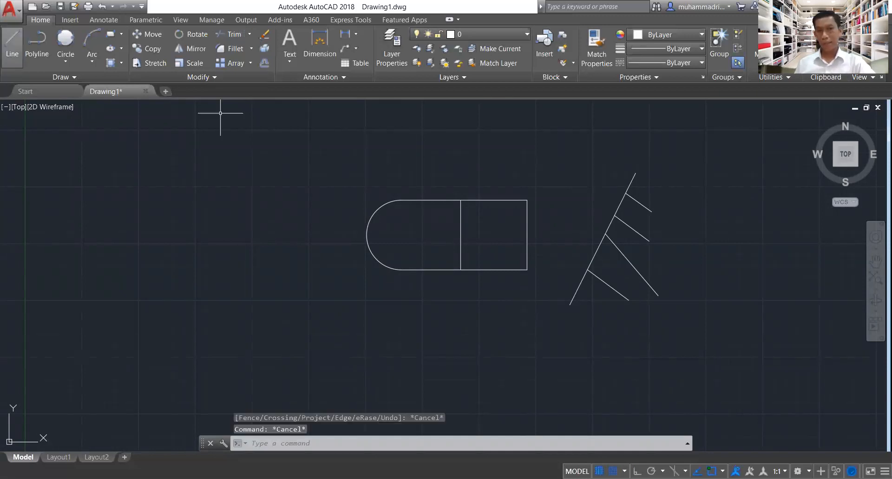
Step: Draw a long slanted line left of and roughly parallel to the existing long diagonal, in the gap beside the round-ended shape
scroll(518, 240, "up", 2)
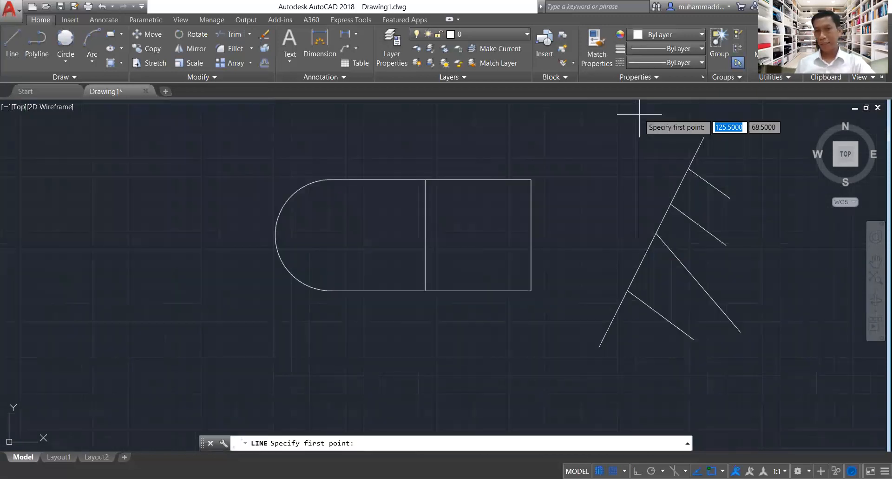
left_click(632, 169)
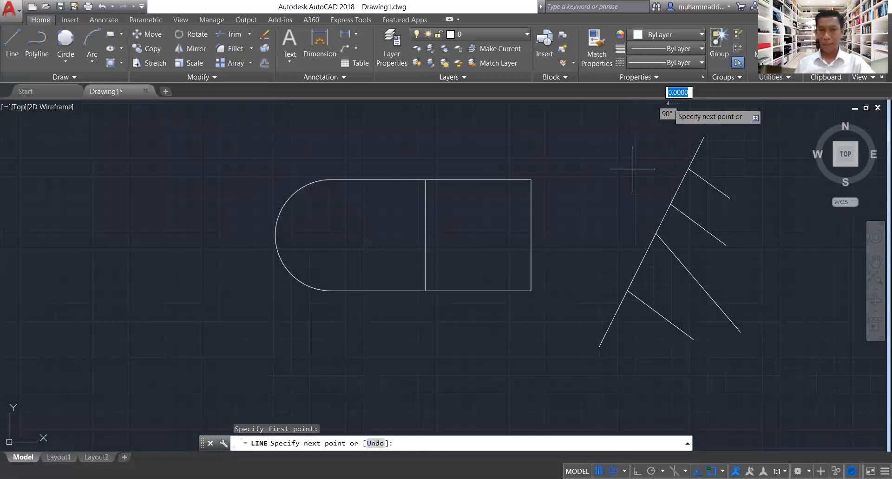
left_click(538, 350)
key("Return")
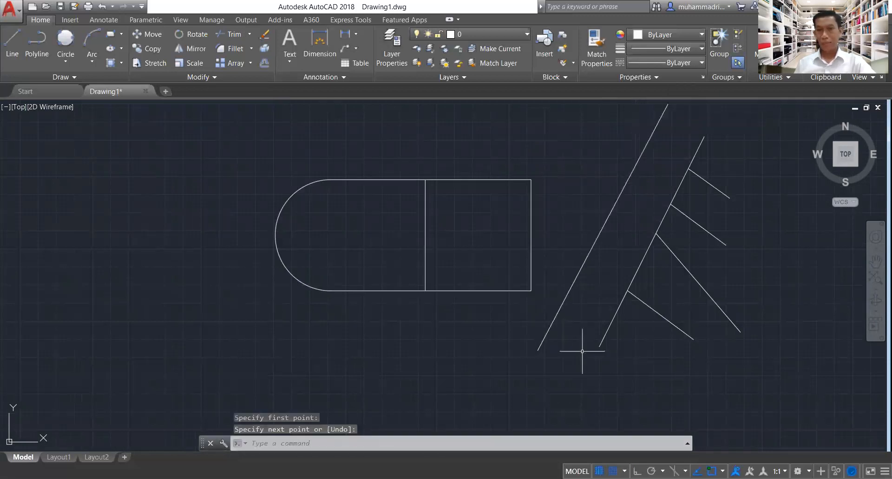
key("Escape")
key("Escape")
middle_click_drag(732, 163, 647, 201)
scroll(635, 186, "up", 2)
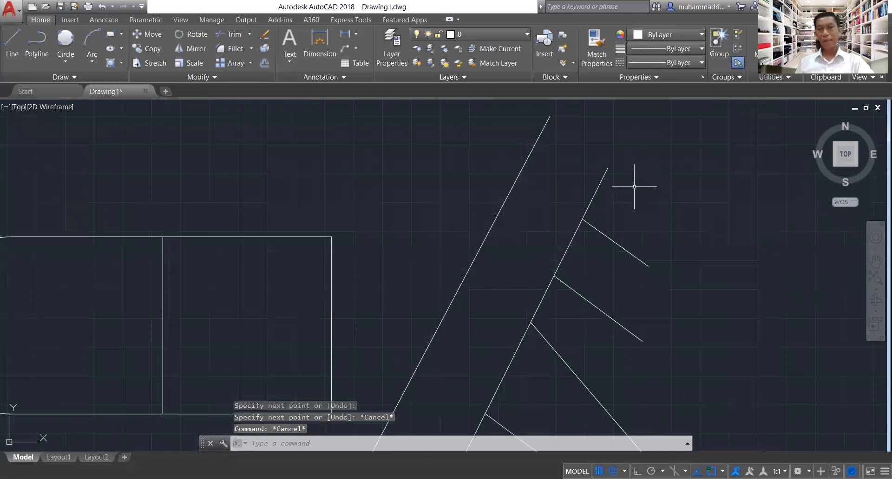
scroll(637, 187, "down", 2)
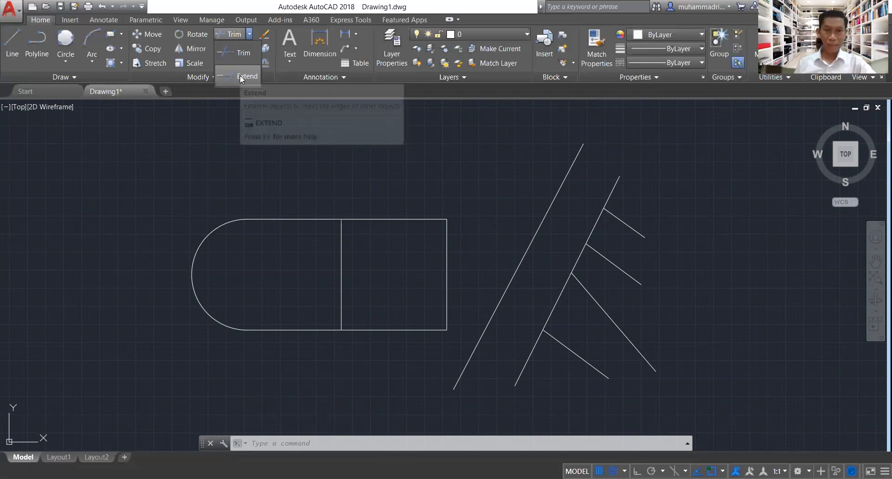
Step: Extend the four branch lines up-left to the new slanted line, using that line as the boundary edge
left_click(240, 75)
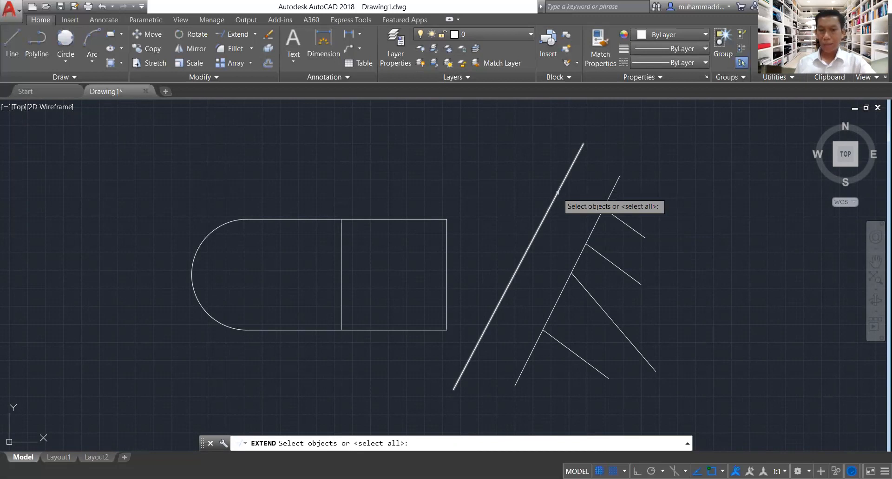
left_click(558, 192)
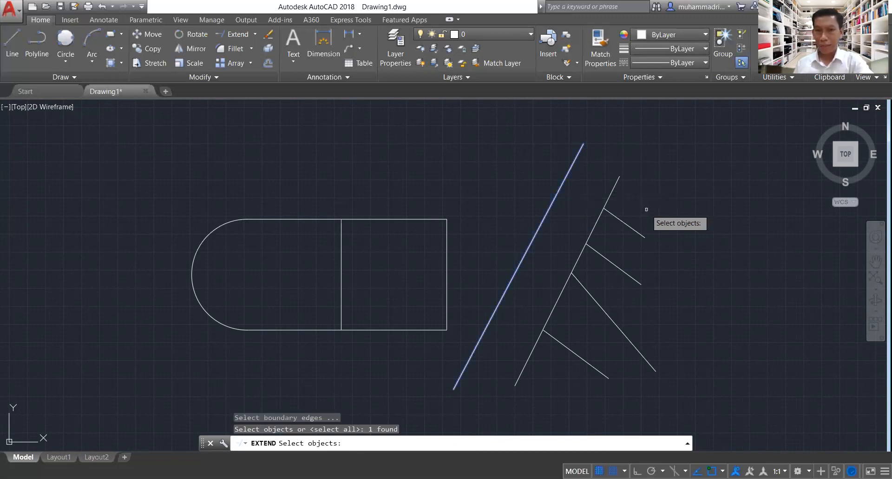
key("Return")
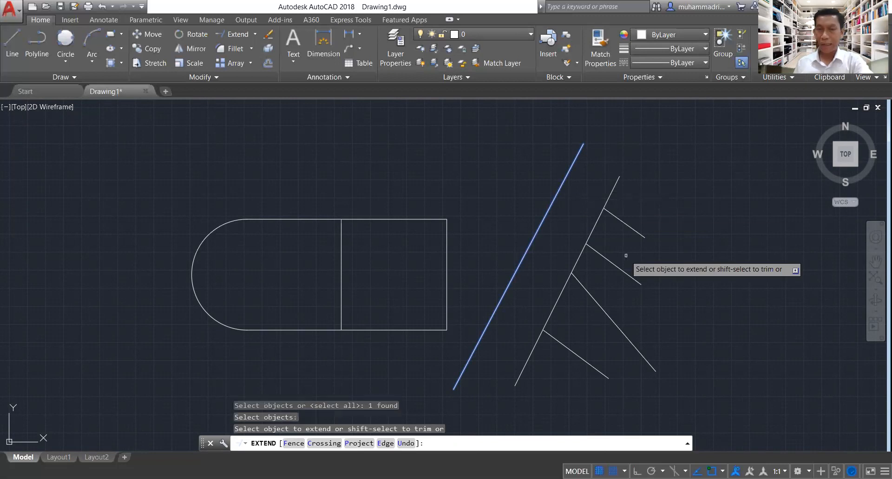
left_click(616, 216)
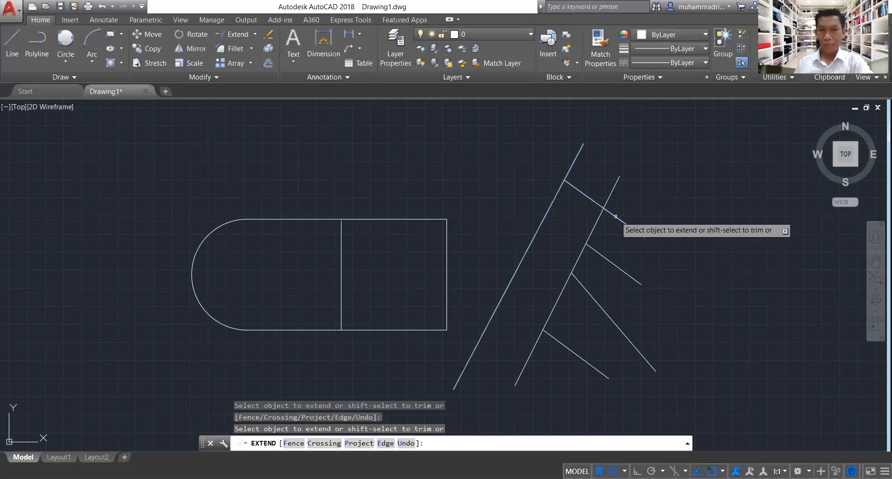
left_click(602, 253)
left_click(584, 289)
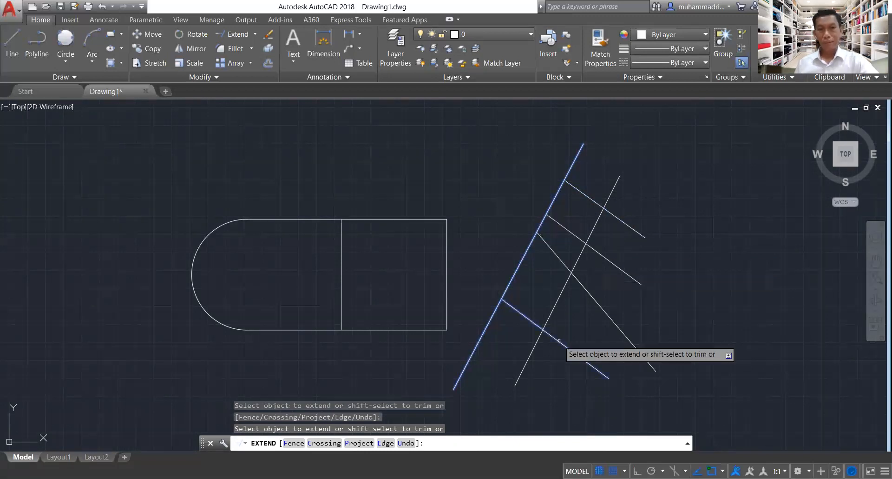
left_click(559, 340)
key("Escape")
key("Escape")
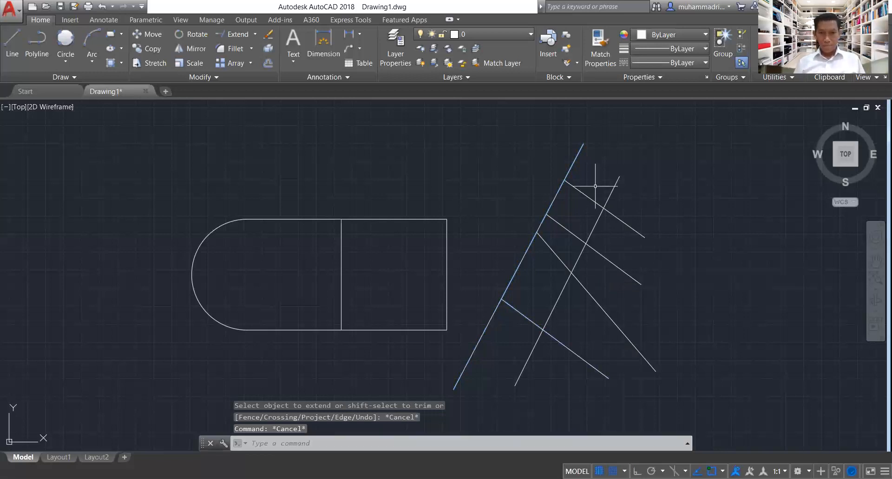
Step: Draw a steep line about 36 units long to the right of the four branch lines, leaning down to the left
left_click(12, 42)
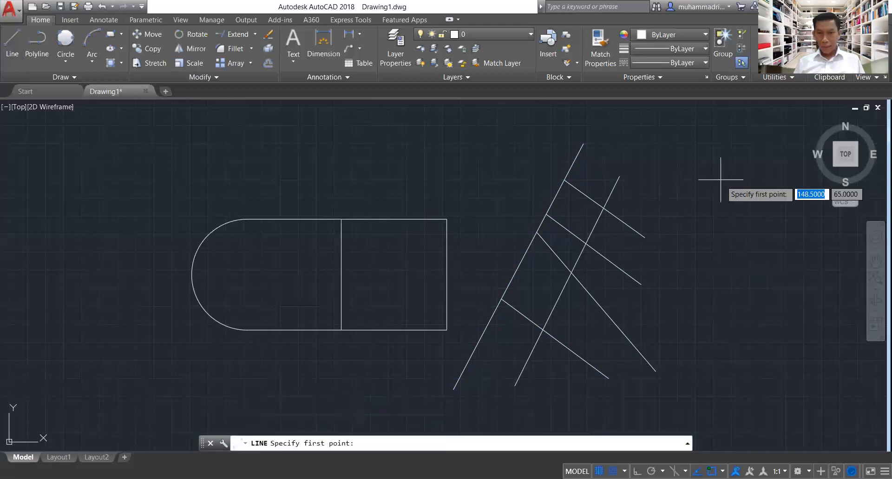
left_click(723, 177)
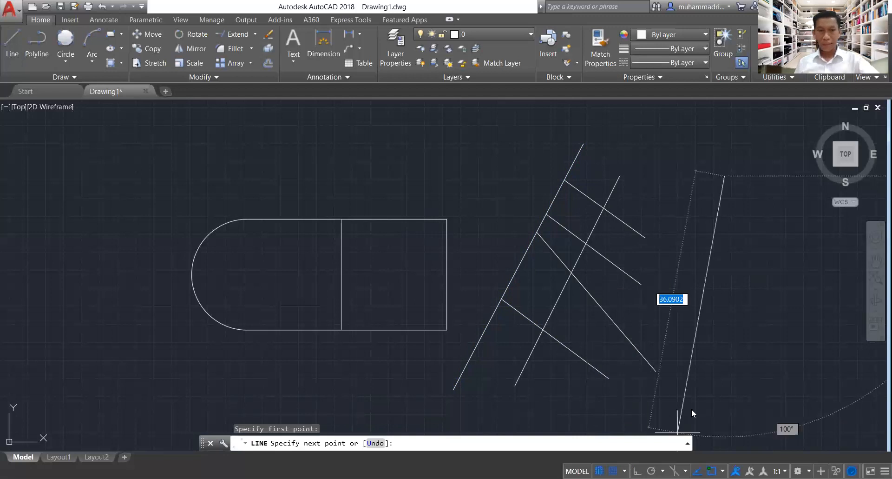
left_click(670, 429)
key("Escape")
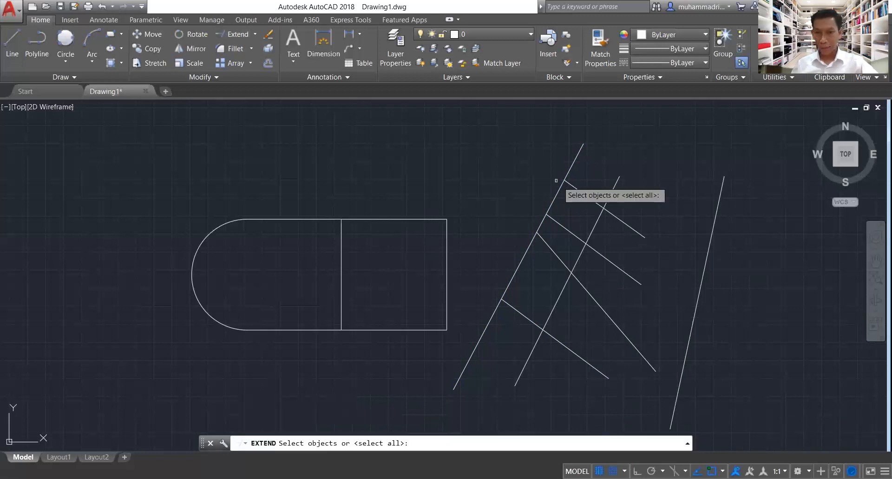
Step: Extend the four branch lines down-right to the steep line, using that line as the boundary edge
left_click(695, 315)
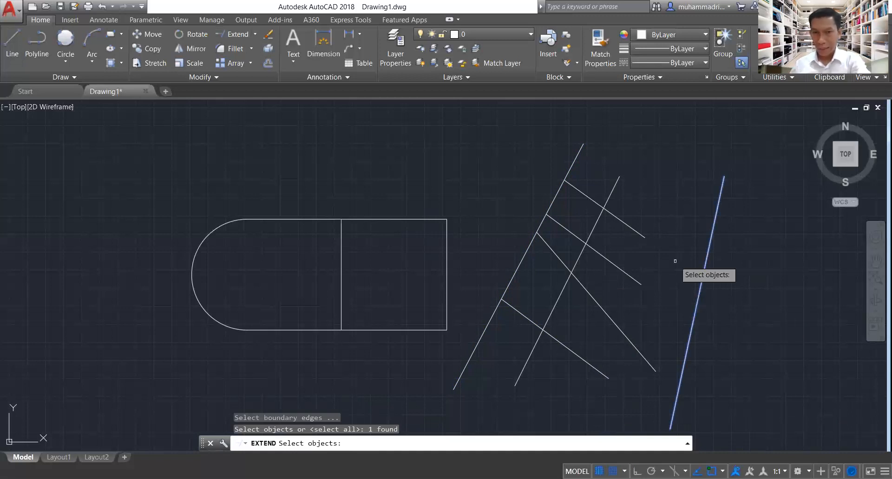
key("Return")
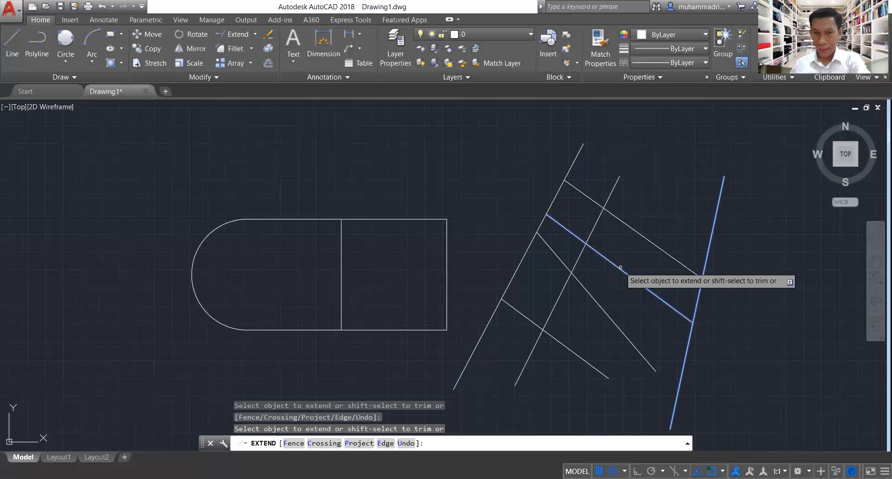
left_click(620, 267)
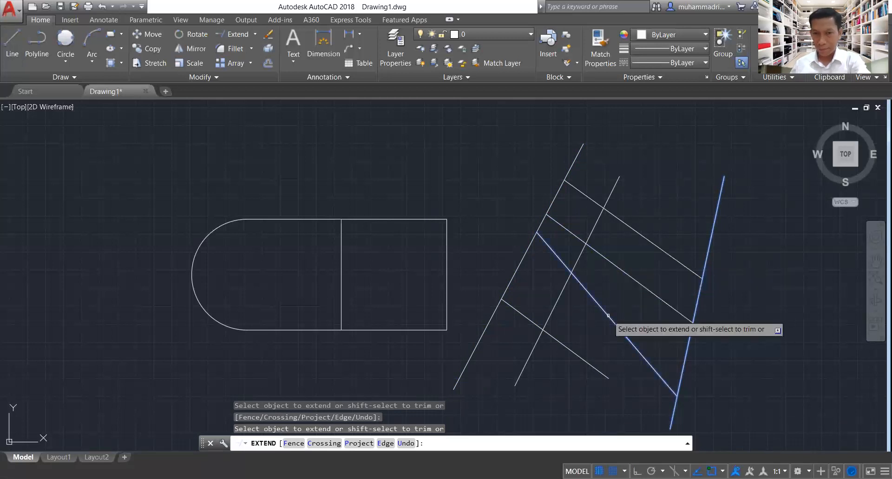
left_click(608, 316)
left_click(588, 362)
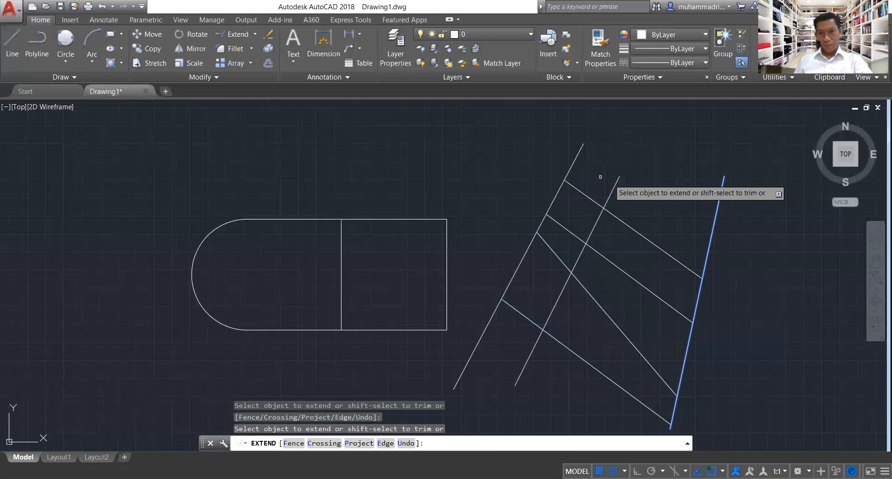
key("Escape")
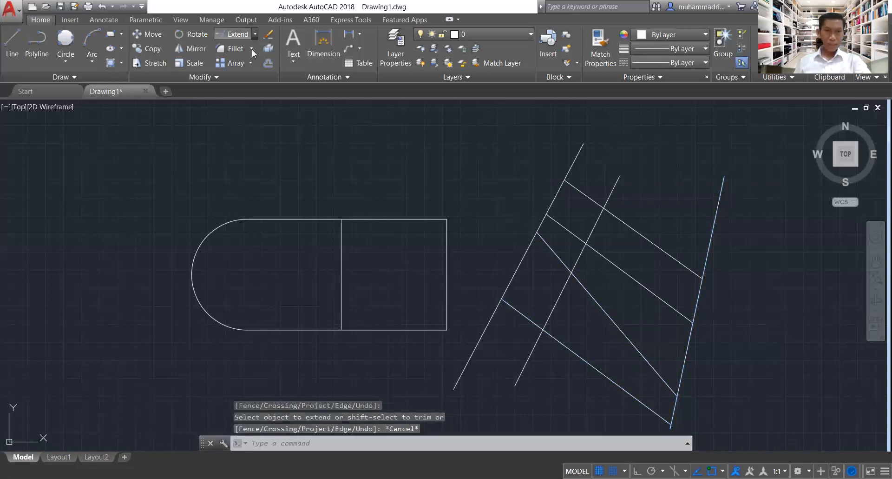
Step: Trim the three long lines' upper ends above the topmost branch with a crossing window, using all objects as cutting edges
left_click(255, 35)
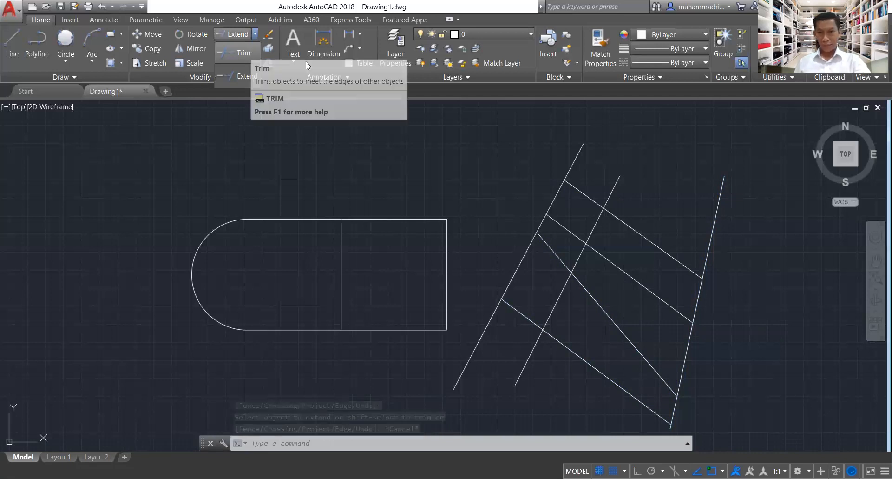
left_click(239, 52)
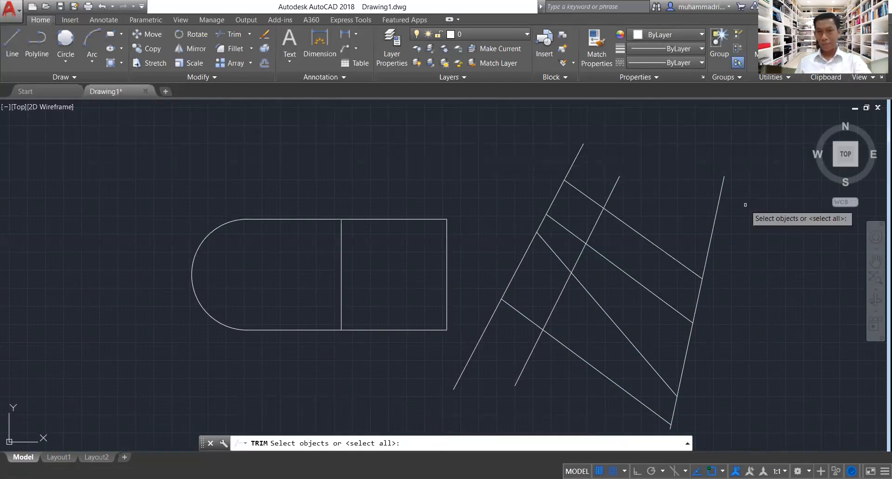
key("Return")
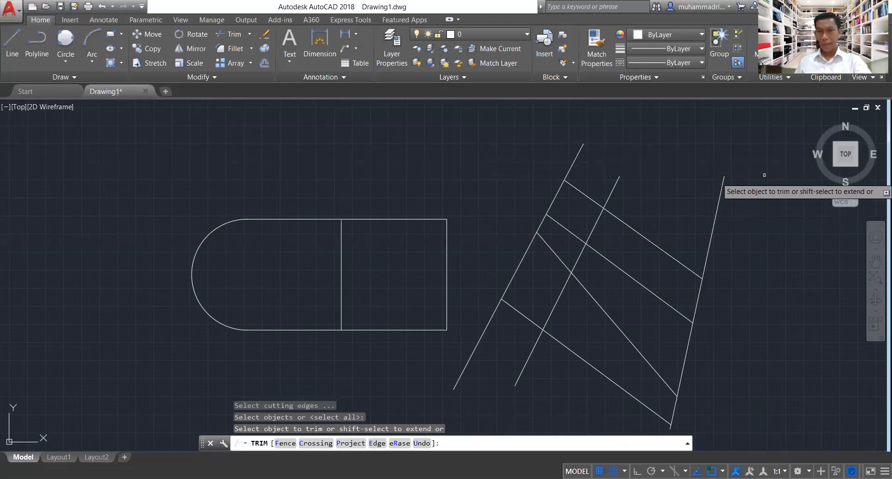
left_click(756, 187)
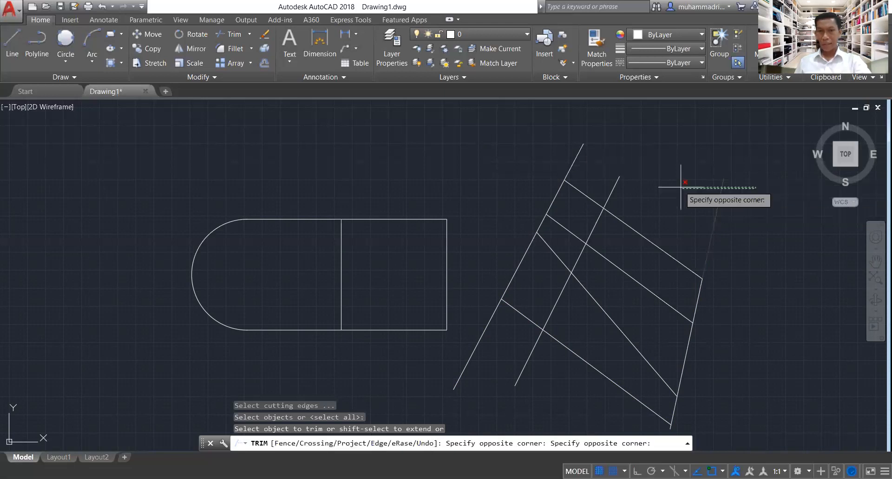
left_click(579, 137)
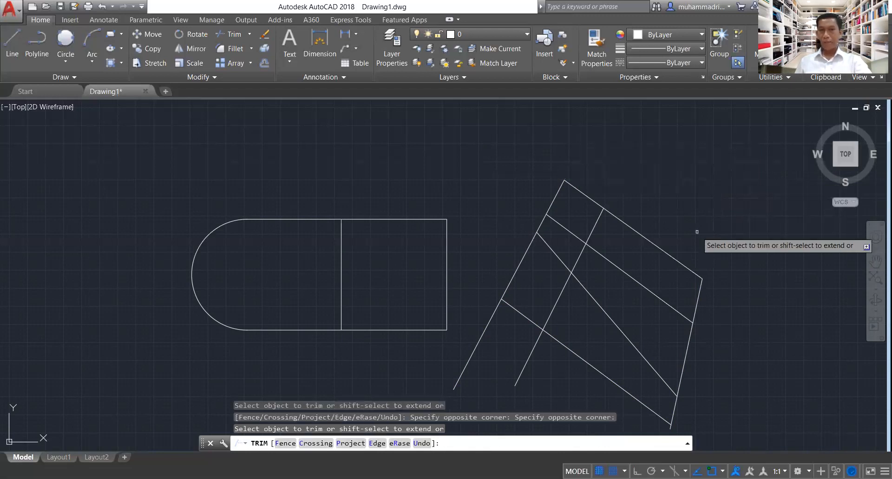
key("Escape")
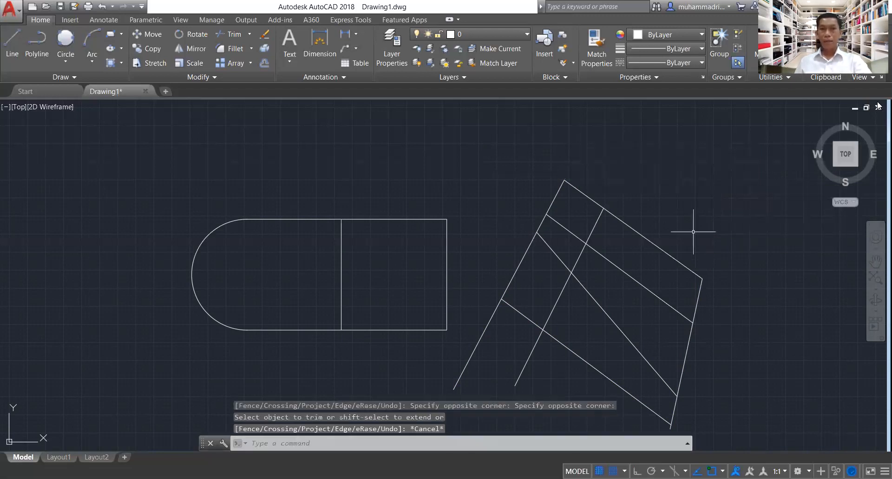